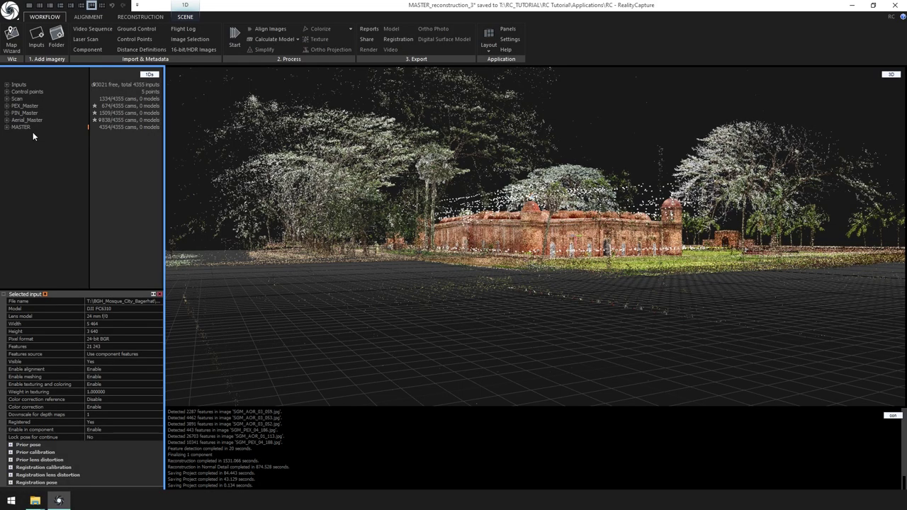
Select the MASTER component and set a reconstruction region on the grid around the mosque's corner tower.
{"action": "left_click", "coordinate": [29, 128]}
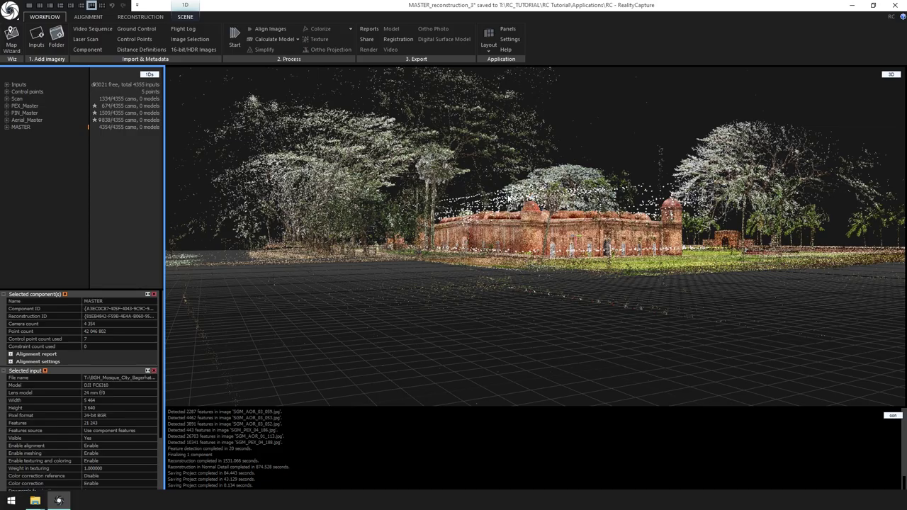
{"action": "left_click", "coordinate": [519, 228]}
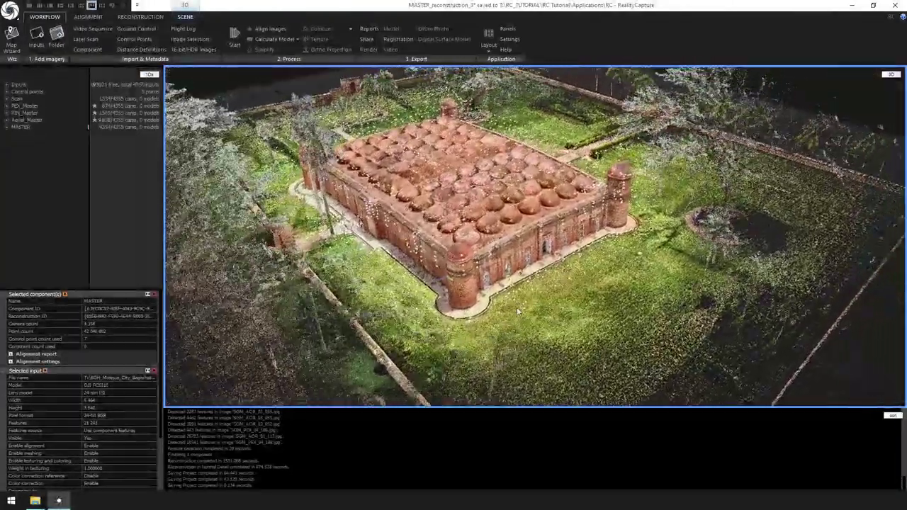
{"action": "left_click_drag", "start_coordinate": [517, 311], "coordinate": [581, 324]}
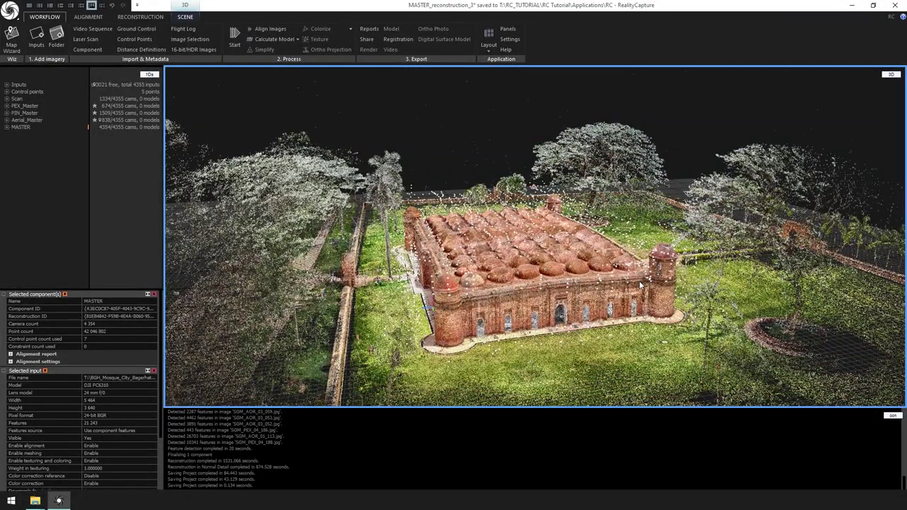
{"action": "scroll", "coordinate": [682, 278], "scroll_direction": "up", "scroll_amount": 10}
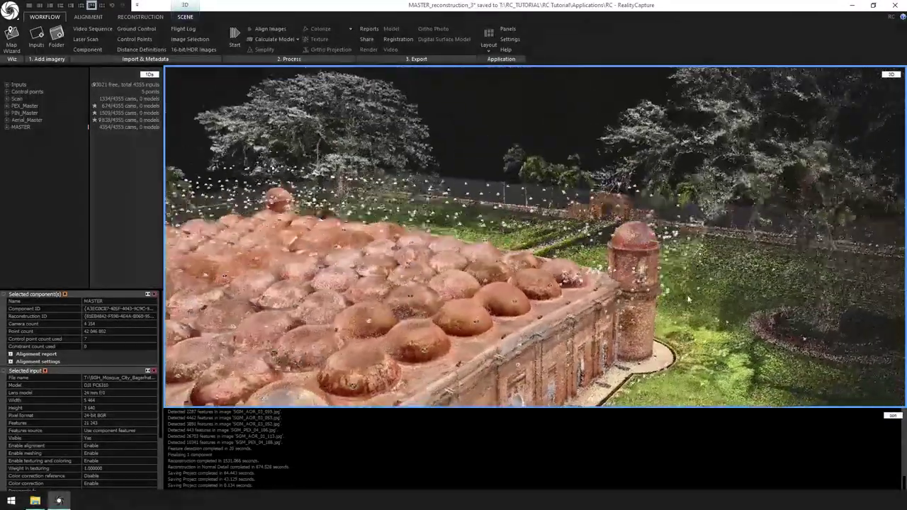
{"action": "left_click_drag", "start_coordinate": [688, 299], "coordinate": [623, 381]}
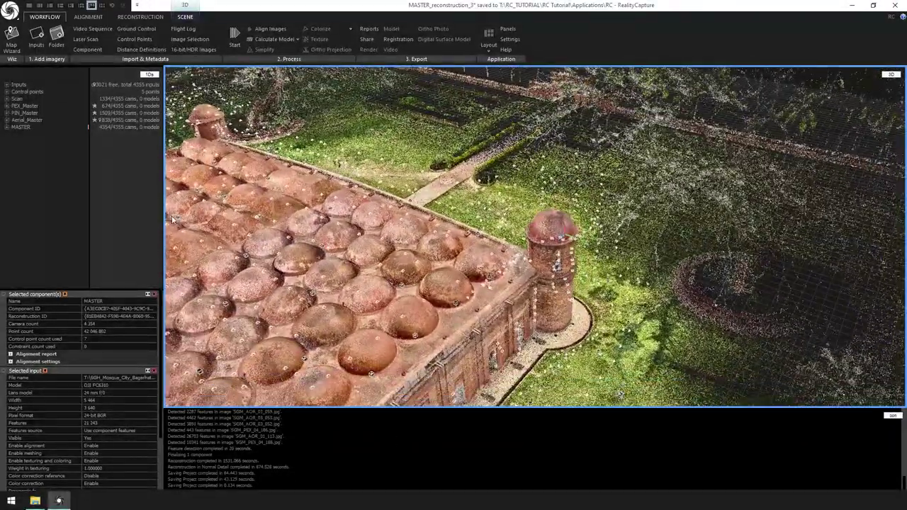
{"action": "left_click", "coordinate": [140, 17]}
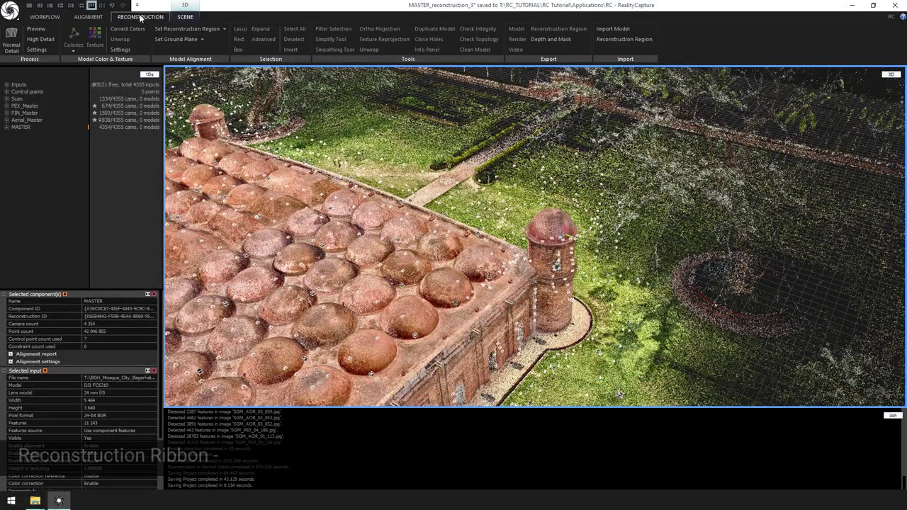
{"action": "left_click", "coordinate": [224, 29]}
{"action": "left_click", "coordinate": [212, 52]}
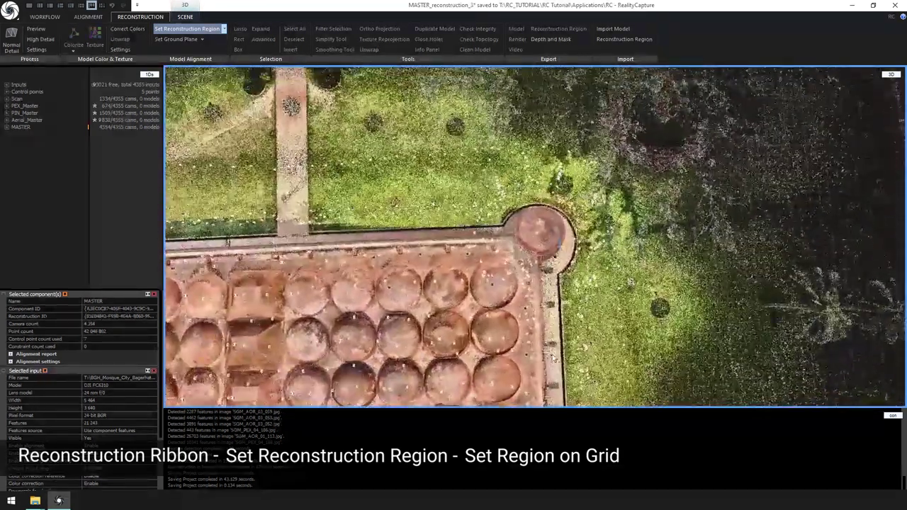
{"action": "left_click_drag", "start_coordinate": [480, 195], "coordinate": [599, 295]}
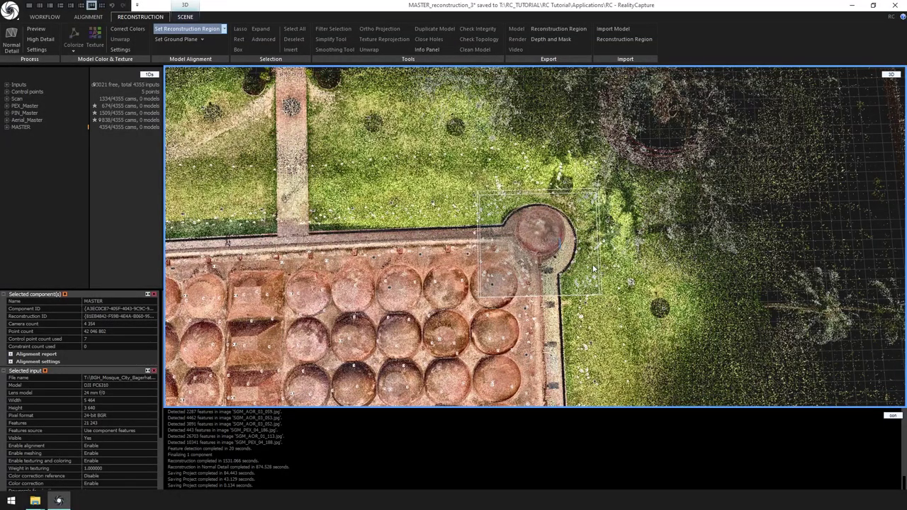
{"action": "left_click", "coordinate": [583, 299]}
Lower the reconstruction region's height and pull in its sides so it fits around the corner tower's dome.
{"action": "left_click_drag", "start_coordinate": [581, 348], "coordinate": [556, 174]}
{"action": "left_click_drag", "start_coordinate": [546, 99], "coordinate": [538, 171]}
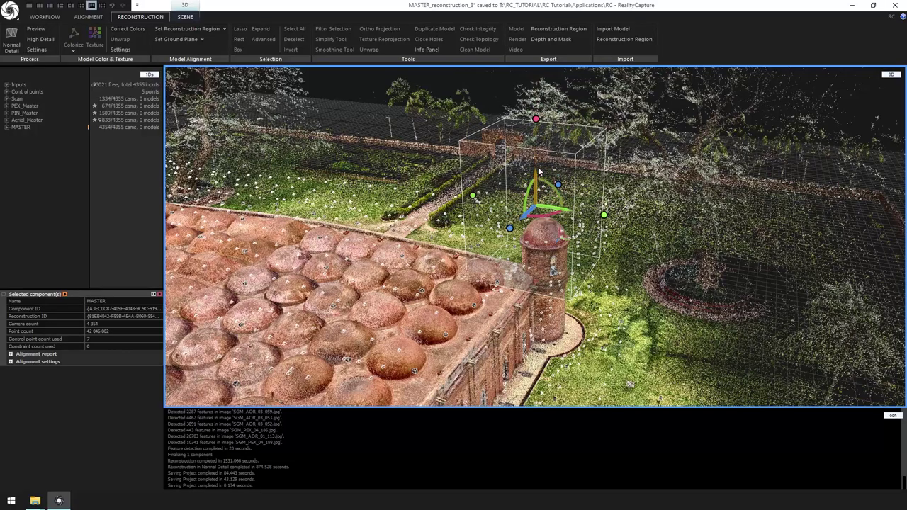
{"action": "left_click_drag", "start_coordinate": [533, 121], "coordinate": [537, 189]}
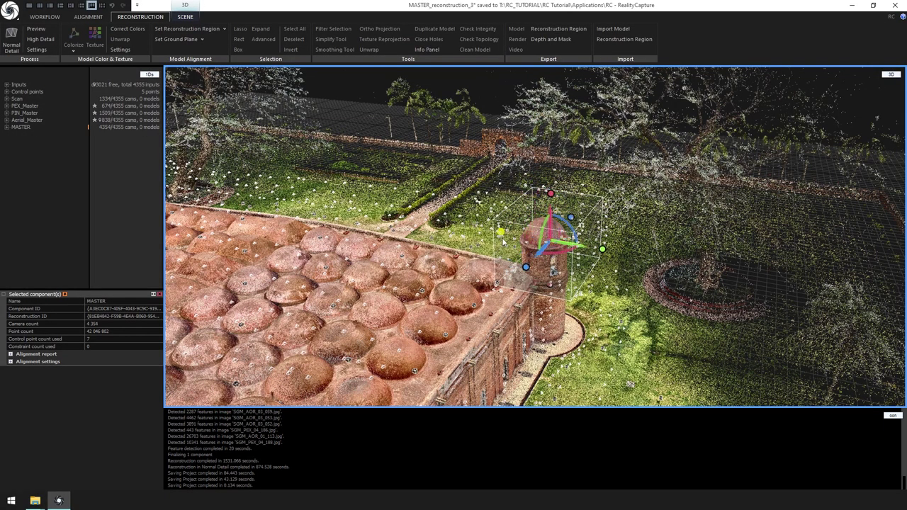
{"action": "left_click_drag", "start_coordinate": [598, 256], "coordinate": [525, 376]}
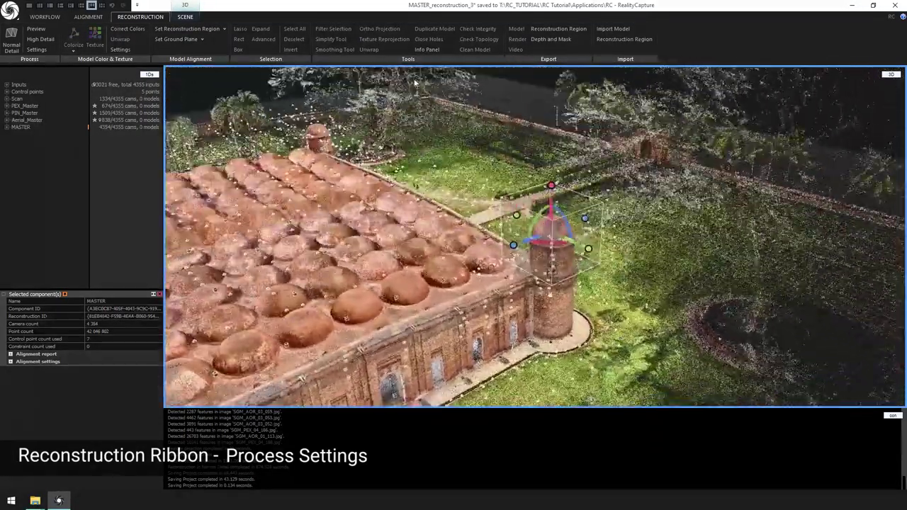
Open the reconstruction settings and review the mesh calculation options for the normal model.
{"action": "left_click", "coordinate": [36, 49]}
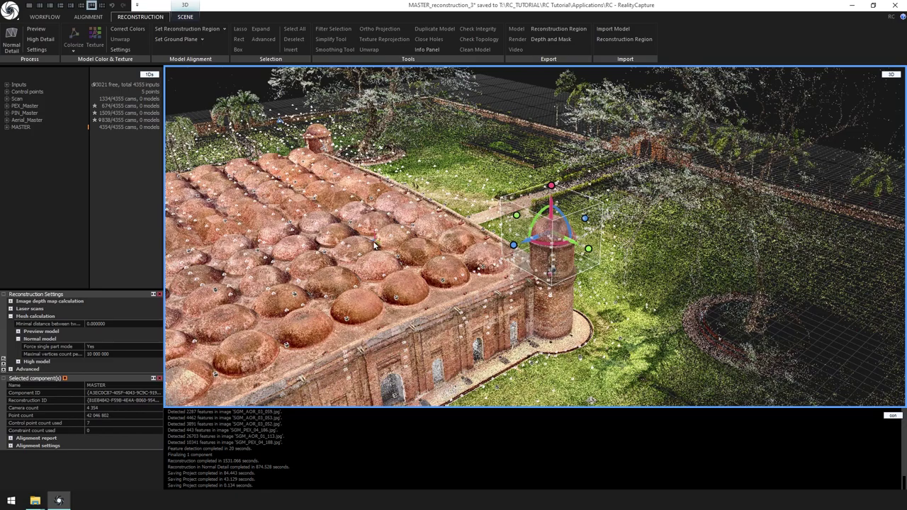
{"action": "scroll", "coordinate": [376, 244], "scroll_direction": "down", "scroll_amount": 3}
{"action": "right_click_drag", "start_coordinate": [376, 244], "coordinate": [460, 235]}
Show the Scan component and select its laser scan inputs around the mosque with the Camera Lasso.
{"action": "left_click", "coordinate": [29, 97]}
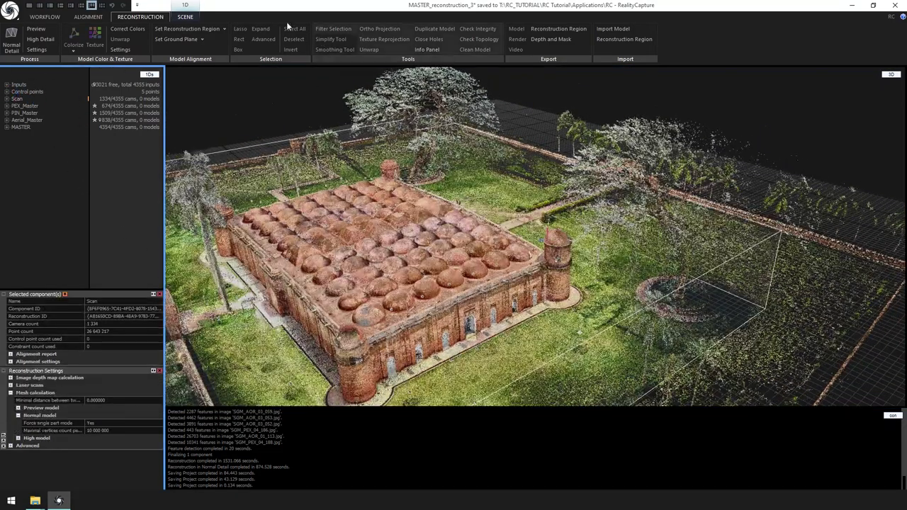
{"action": "left_click", "coordinate": [88, 17]}
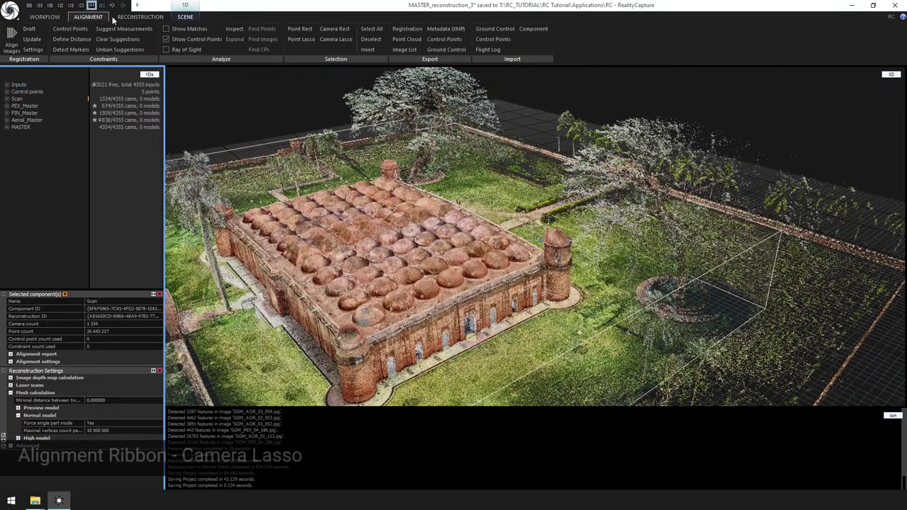
{"action": "left_click", "coordinate": [338, 41]}
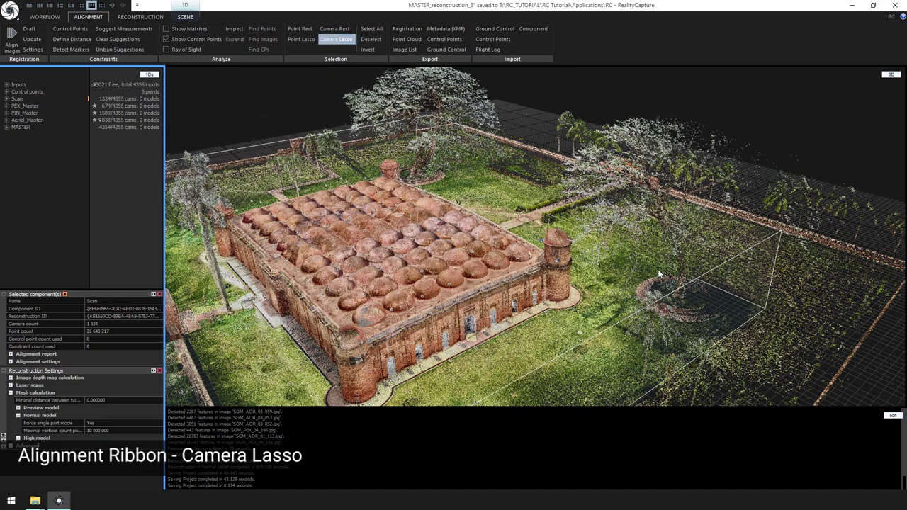
{"action": "mouse_move", "coordinate": [686, 292]}
{"action": "left_mouse_down"}
{"action": "mouse_move", "coordinate": [429, 91]}
{"action": "mouse_move", "coordinate": [81, 255]}
{"action": "mouse_move", "coordinate": [447, 407]}
{"action": "mouse_move", "coordinate": [575, 390]}
{"action": "left_mouse_up"}
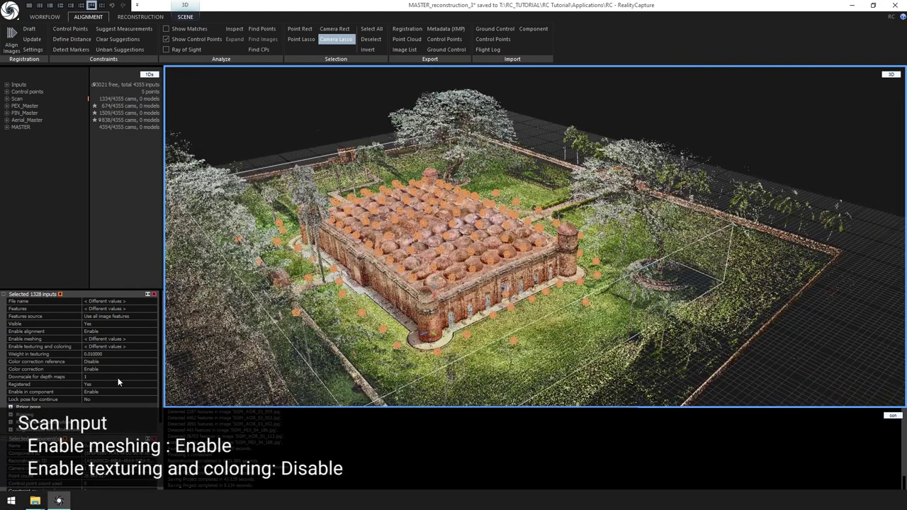
For the selected scan inputs, set Enable meshing to Enable and Enable texturing and coloring to Disable.
{"action": "left_click", "coordinate": [104, 339]}
{"action": "left_click", "coordinate": [153, 340]}
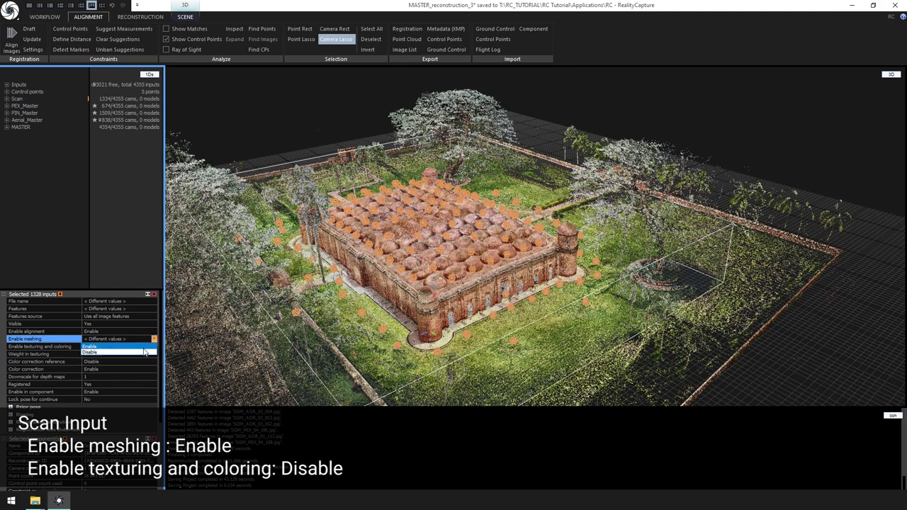
{"action": "left_click", "coordinate": [143, 352]}
{"action": "left_click", "coordinate": [54, 346]}
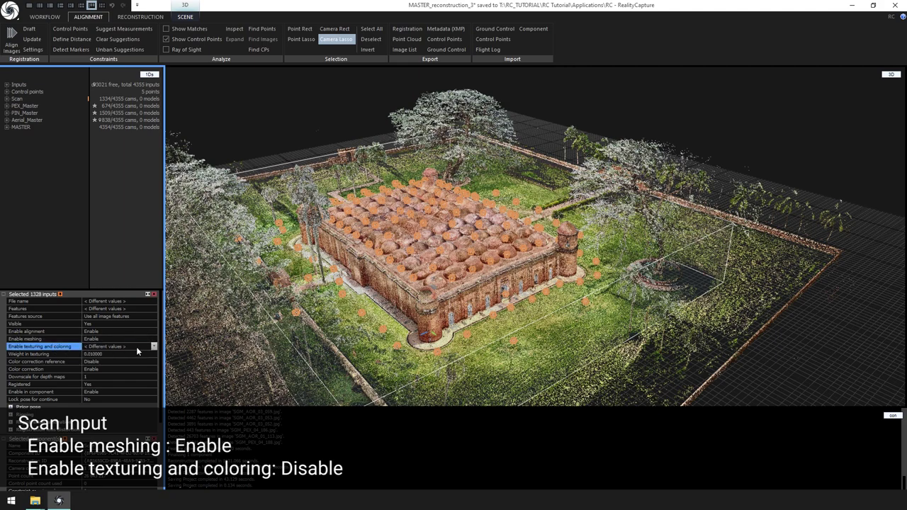
{"action": "left_click", "coordinate": [154, 347]}
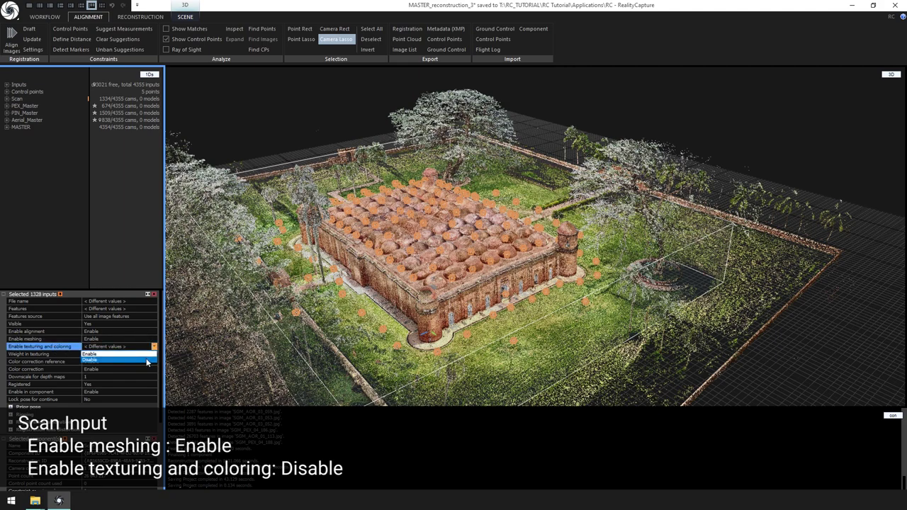
{"action": "left_click", "coordinate": [148, 360]}
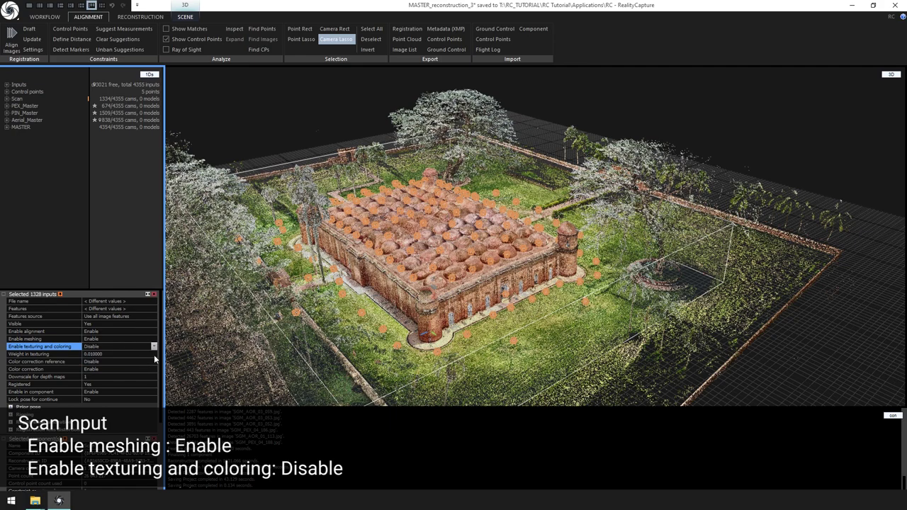
In the MASTER component, invert the input selection to the photos and set their Enable meshing to Disable.
{"action": "left_click", "coordinate": [25, 127]}
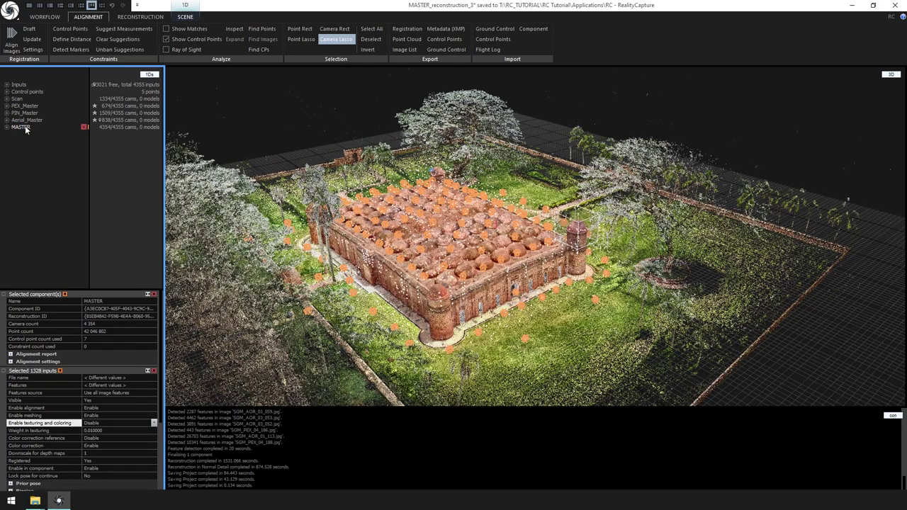
{"action": "left_click", "coordinate": [364, 49]}
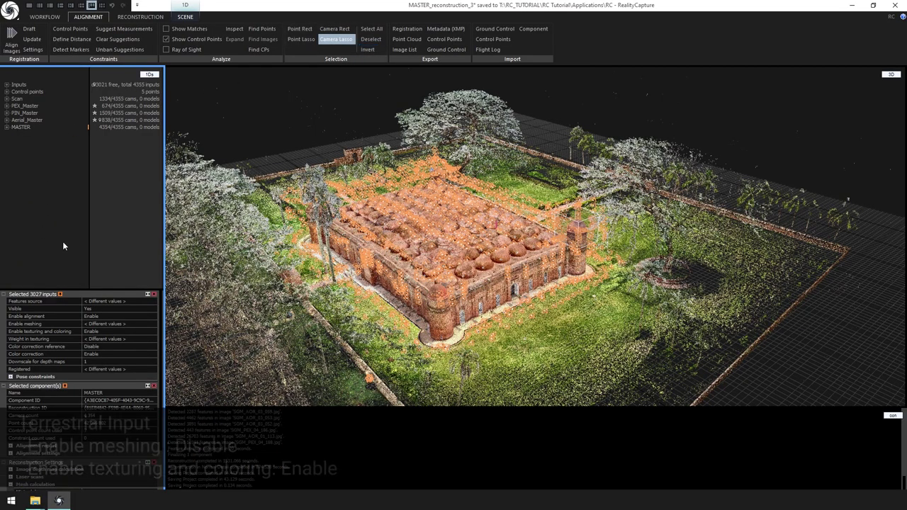
{"action": "left_click", "coordinate": [134, 324]}
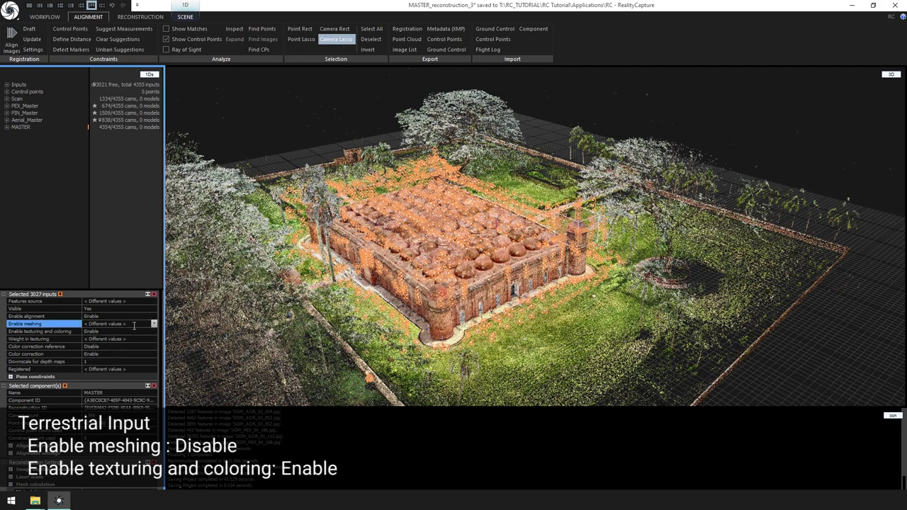
{"action": "left_click", "coordinate": [155, 324]}
{"action": "left_click", "coordinate": [137, 336]}
Select all cameras of the Aerial_Master component and set their Enable meshing to Enable.
{"action": "left_click", "coordinate": [32, 119]}
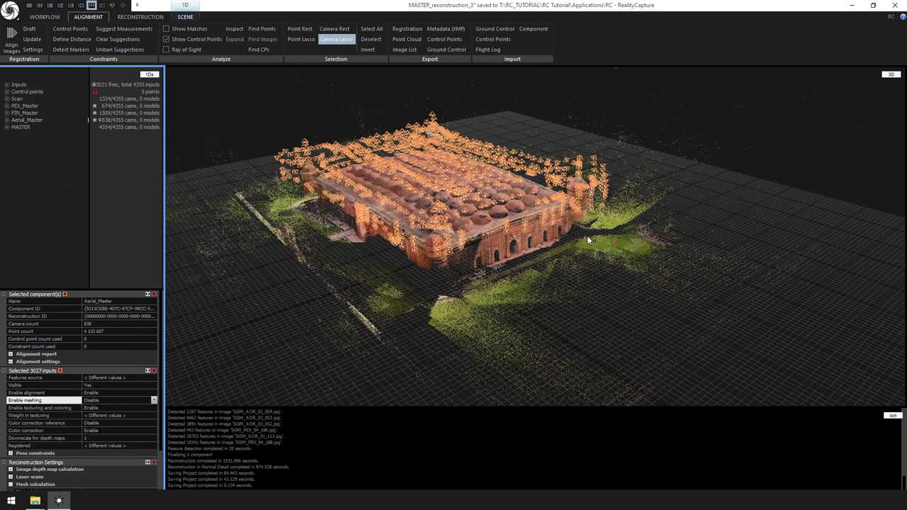
{"action": "mouse_move", "coordinate": [587, 235]}
{"action": "left_mouse_down"}
{"action": "mouse_move", "coordinate": [555, 114]}
{"action": "mouse_move", "coordinate": [365, 293]}
{"action": "mouse_move", "coordinate": [450, 301]}
{"action": "left_mouse_up"}
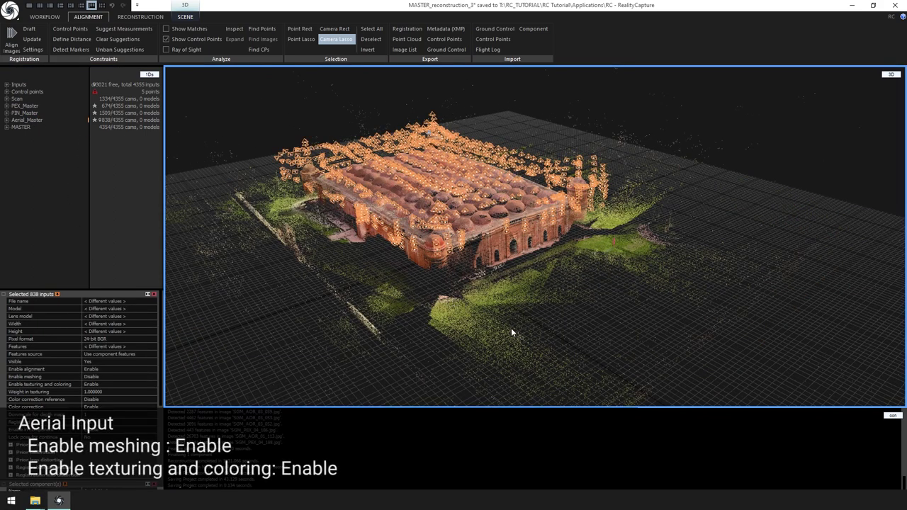
{"action": "left_click", "coordinate": [103, 377]}
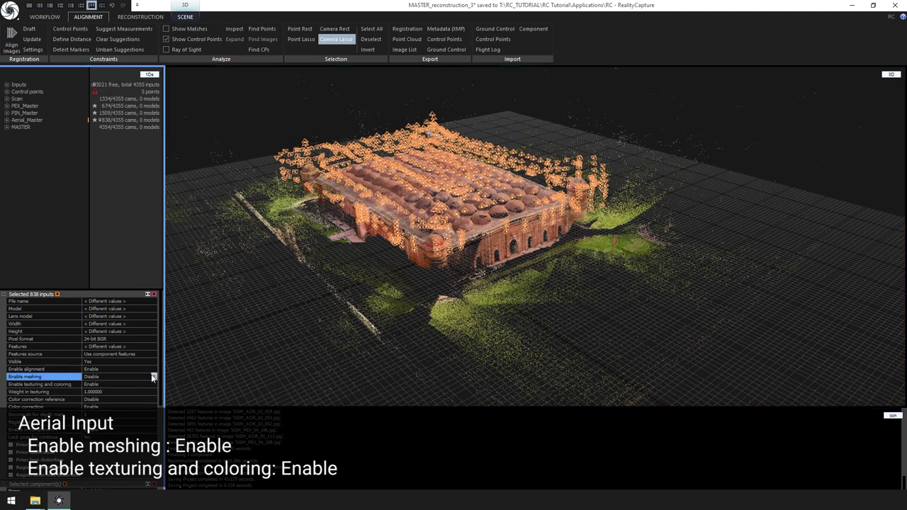
{"action": "left_click", "coordinate": [154, 376]}
{"action": "left_click", "coordinate": [150, 385]}
Return to the MASTER component and clear the camera selection.
{"action": "left_click", "coordinate": [73, 187]}
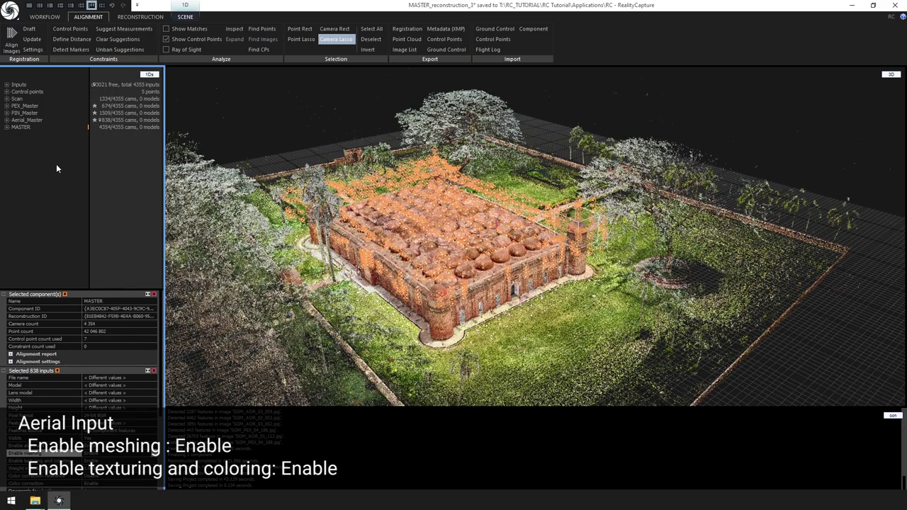
{"action": "left_click", "coordinate": [460, 303]}
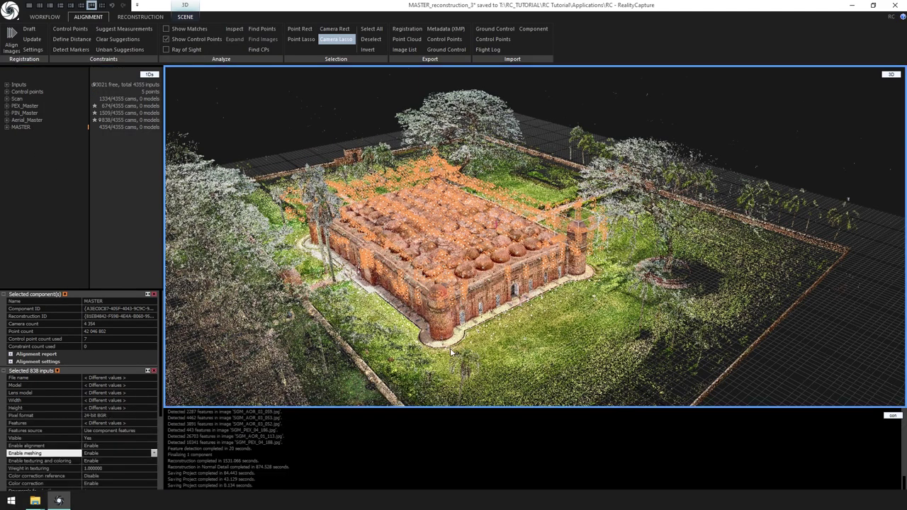
{"action": "scroll", "coordinate": [451, 352], "scroll_direction": "up", "scroll_amount": 3}
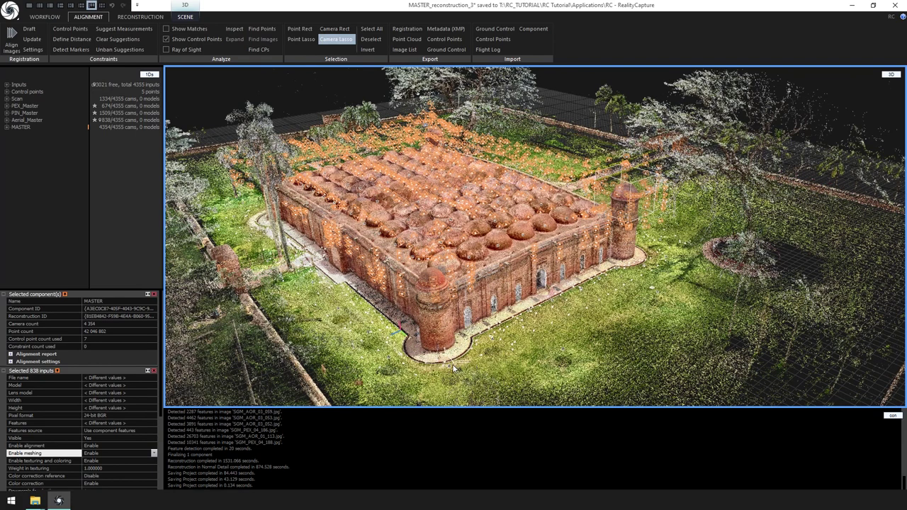
{"action": "left_click", "coordinate": [464, 383]}
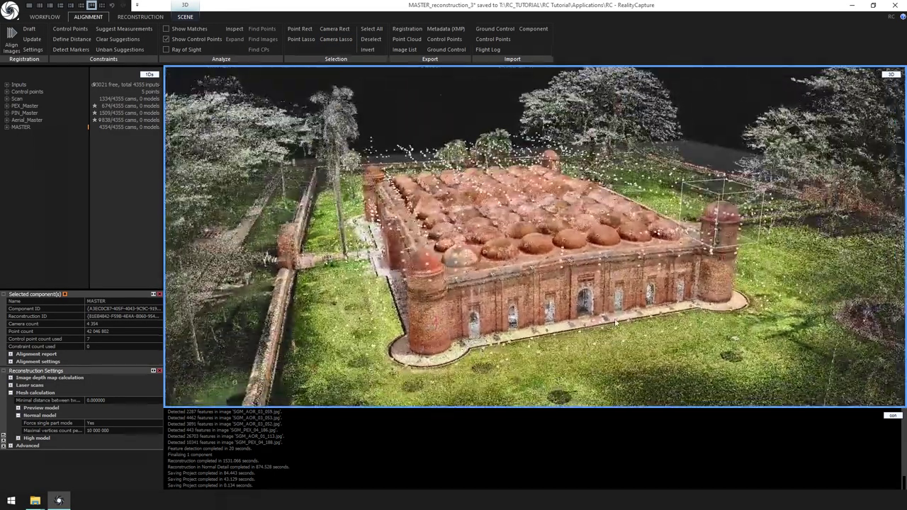
Create a clipping box from the reconstruction region around the corner tower's dome.
{"action": "scroll", "coordinate": [531, 254], "scroll_direction": "up", "scroll_amount": 3}
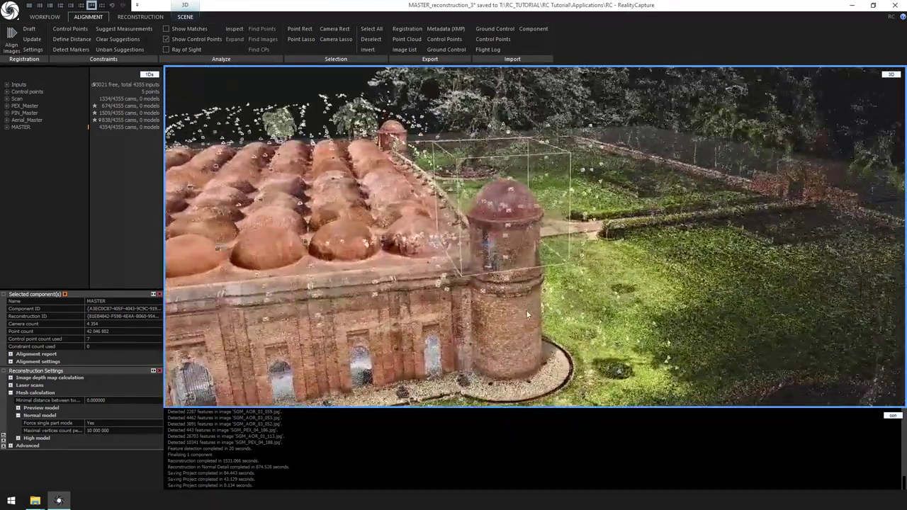
{"action": "mouse_move", "coordinate": [526, 310]}
{"action": "left_mouse_down"}
{"action": "mouse_move", "coordinate": [529, 287]}
{"action": "mouse_move", "coordinate": [535, 301]}
{"action": "left_mouse_up"}
{"action": "right_click_drag", "start_coordinate": [486, 263], "coordinate": [520, 271]}
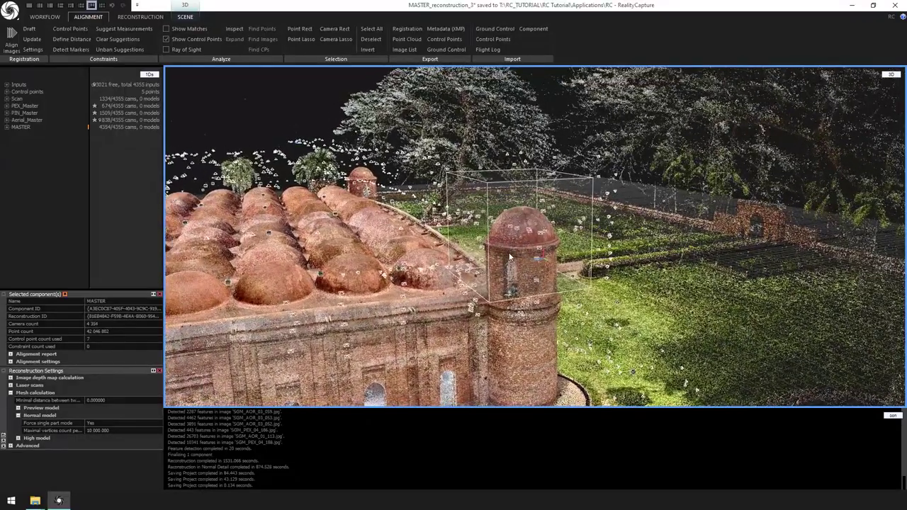
{"action": "left_click_drag", "start_coordinate": [502, 259], "coordinate": [482, 242]}
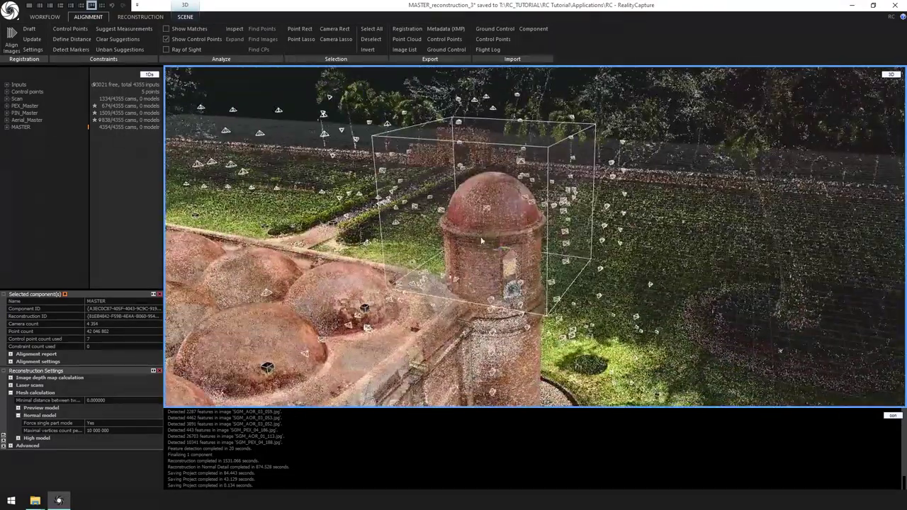
{"action": "left_click", "coordinate": [185, 17]}
{"action": "left_click", "coordinate": [579, 50]}
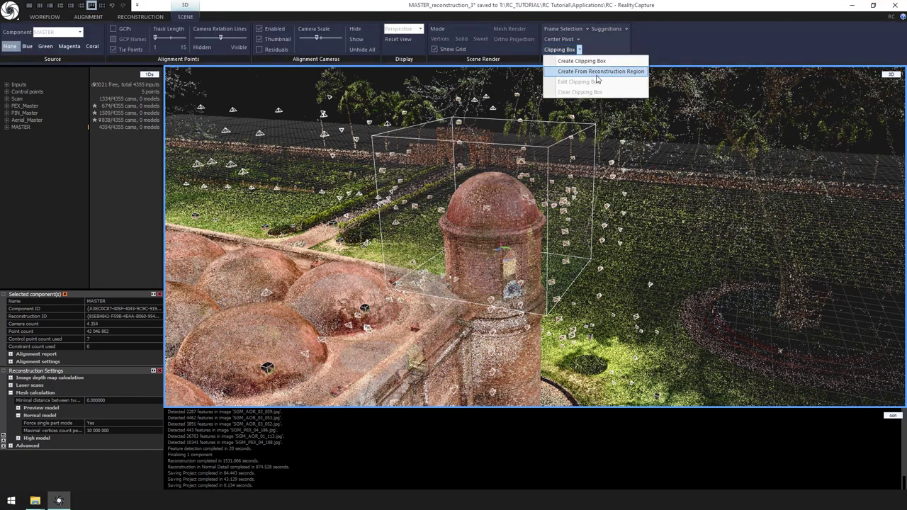
{"action": "left_click", "coordinate": [599, 72]}
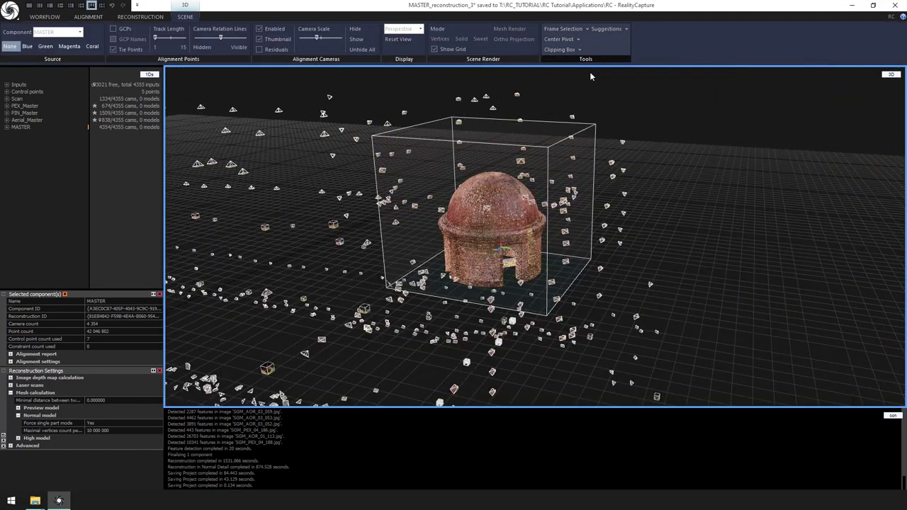
Lasso the tie points of the corner tower's dome and find the images that observe them.
{"action": "mouse_move", "coordinate": [589, 287]}
{"action": "left_mouse_down"}
{"action": "mouse_move", "coordinate": [583, 297]}
{"action": "mouse_move", "coordinate": [576, 282]}
{"action": "left_mouse_up"}
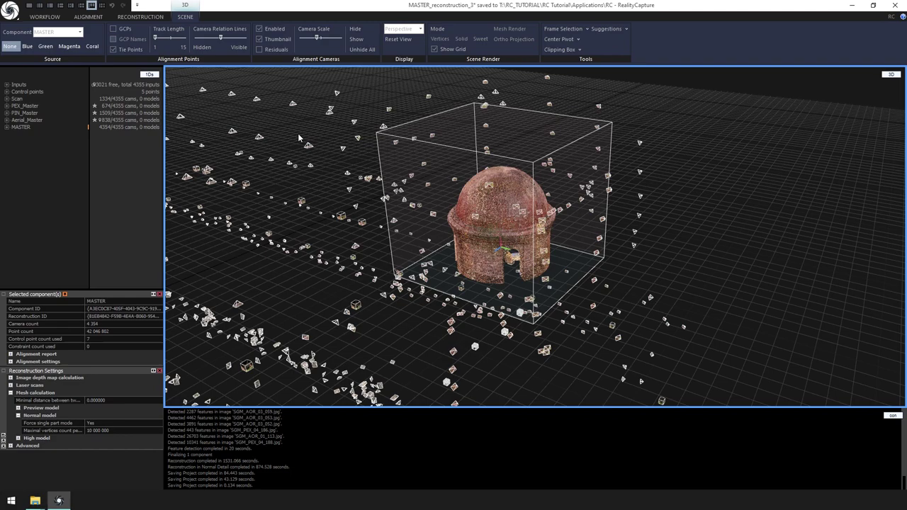
{"action": "left_click", "coordinate": [87, 17]}
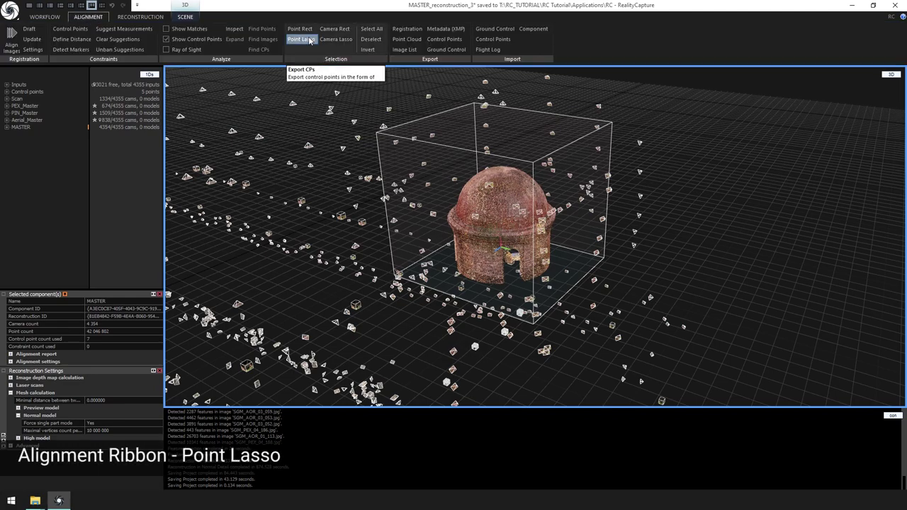
{"action": "left_click", "coordinate": [300, 39]}
{"action": "left_click_drag", "start_coordinate": [708, 206], "coordinate": [636, 356]}
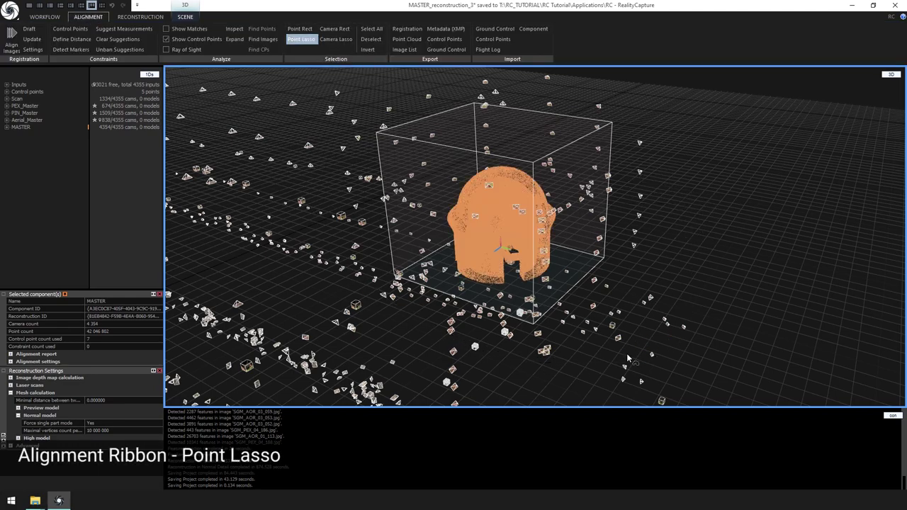
{"action": "left_click", "coordinate": [269, 39]}
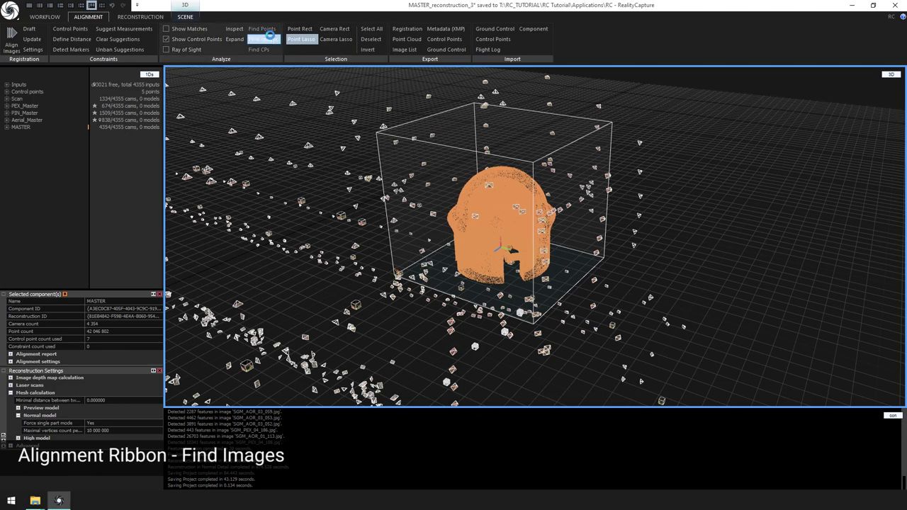
Invert the image selection and set Enable in component to Disable for the inputs that do not see the tower.
{"action": "left_click", "coordinate": [368, 50]}
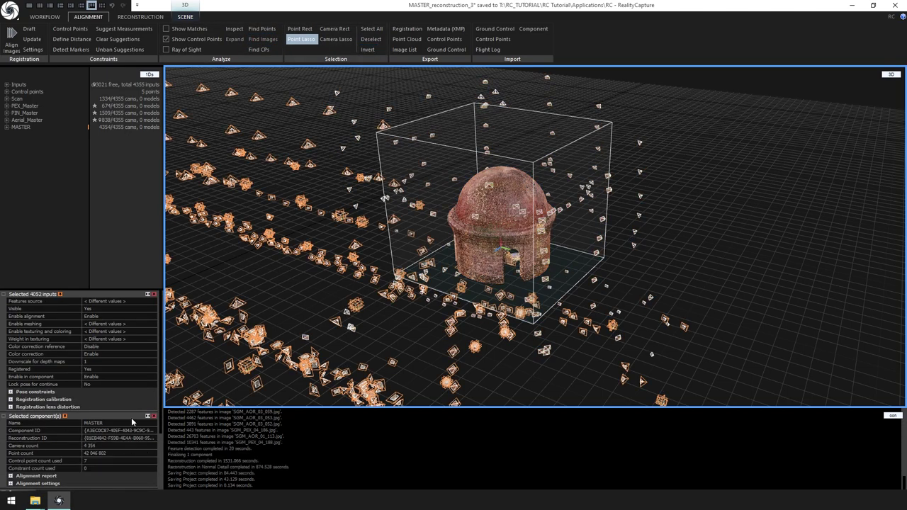
{"action": "left_click", "coordinate": [124, 376]}
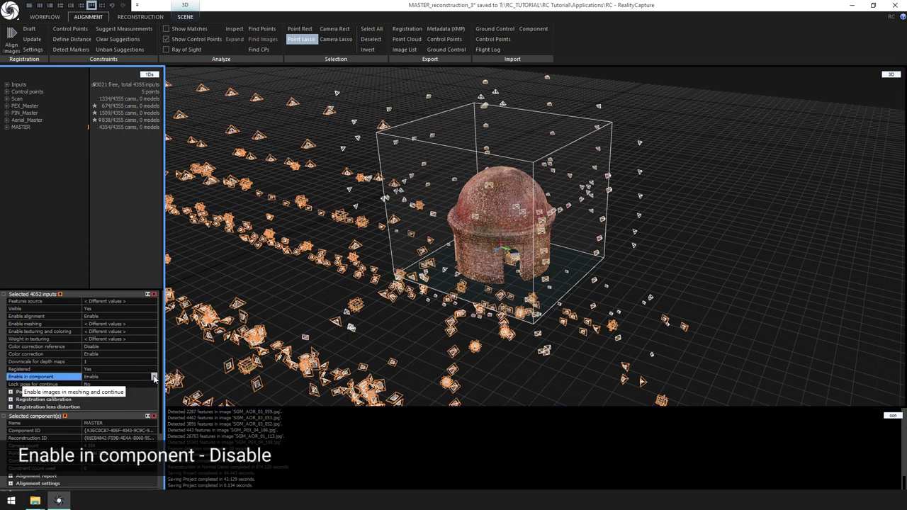
{"action": "left_click", "coordinate": [153, 376]}
{"action": "left_click", "coordinate": [139, 392]}
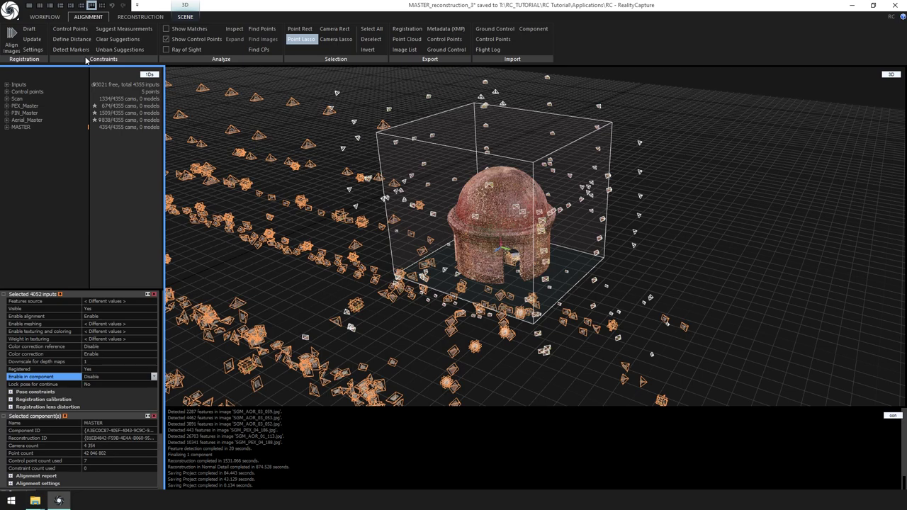
Run a Normal Detail reconstruction of the corner tower and inspect the resulting mesh.
{"action": "left_click", "coordinate": [141, 16]}
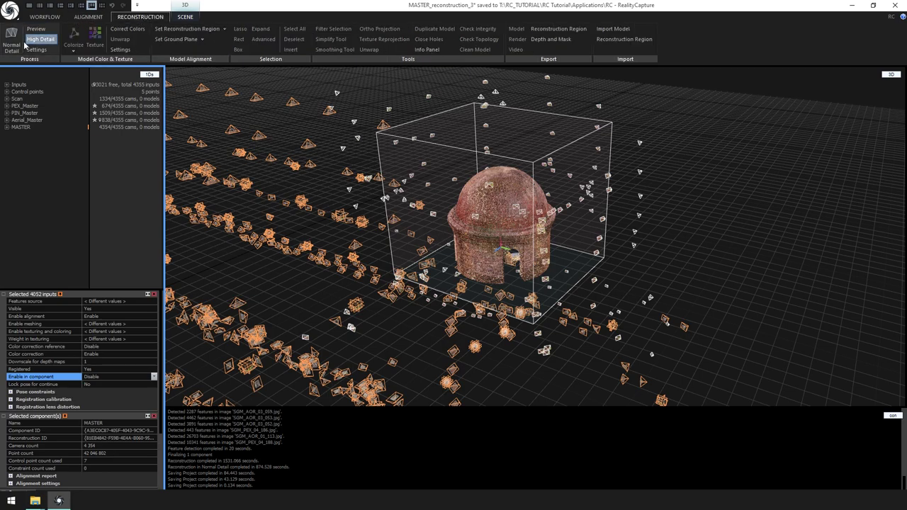
{"action": "left_click", "coordinate": [11, 44]}
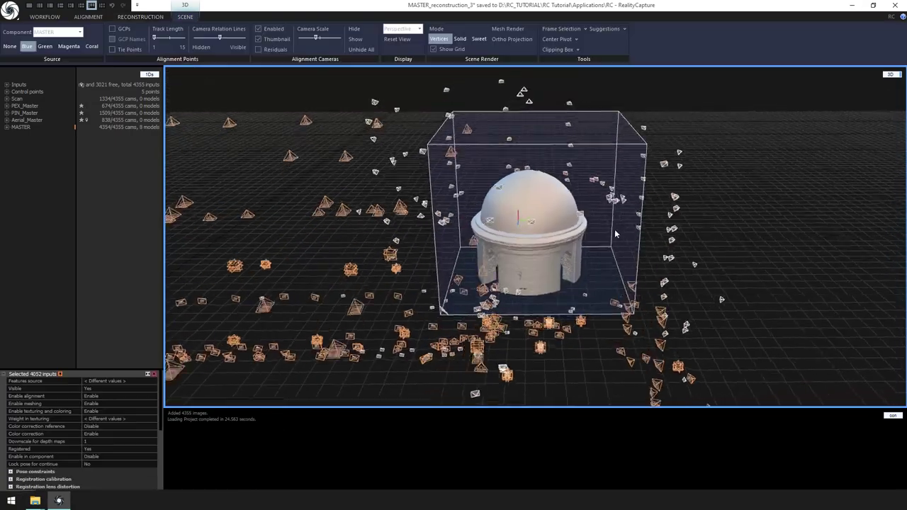
{"action": "left_click_drag", "start_coordinate": [716, 198], "coordinate": [541, 219]}
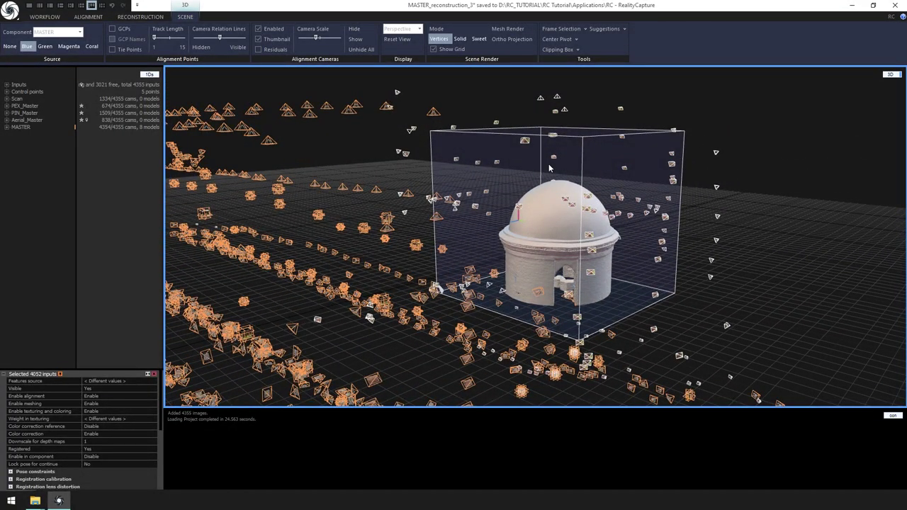
Create a clipping box from the reconstruction region and move its sides inward to cut a section through the tower mesh.
{"action": "left_click", "coordinate": [577, 50]}
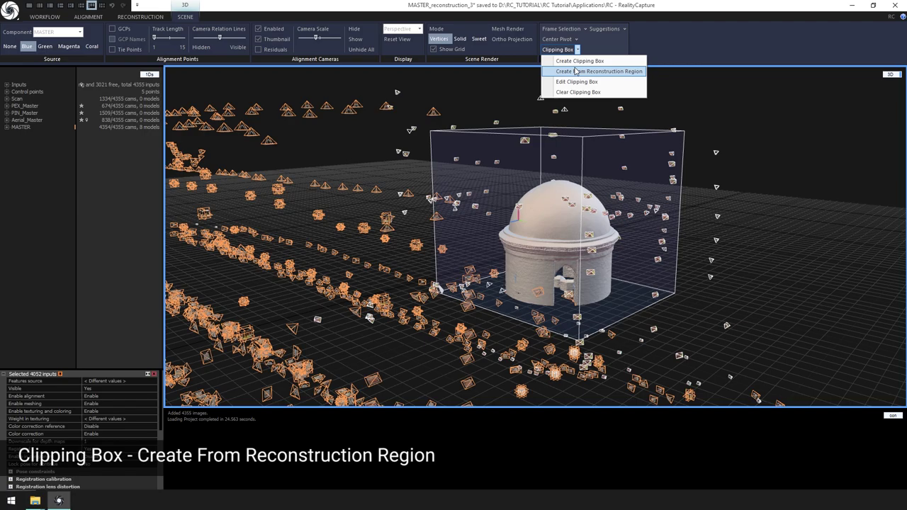
{"action": "left_click", "coordinate": [576, 72]}
{"action": "left_click", "coordinate": [578, 49]}
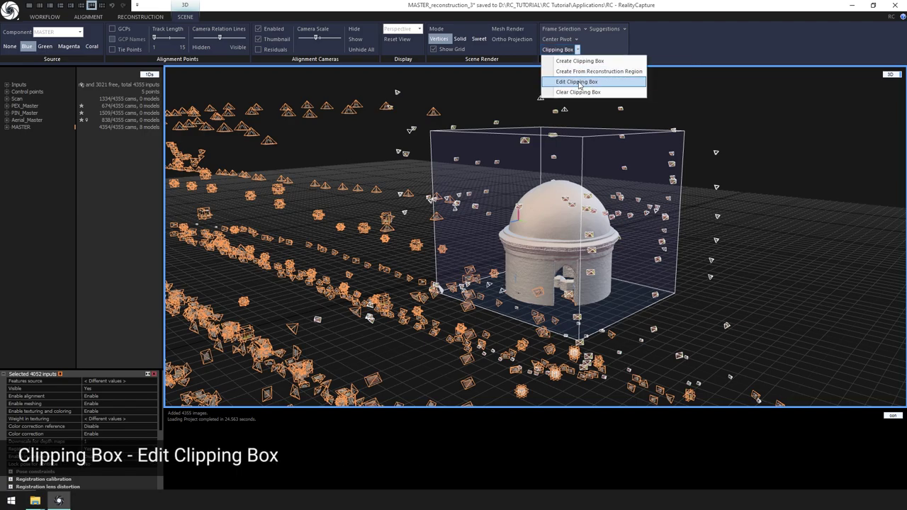
{"action": "left_click", "coordinate": [579, 83]}
{"action": "left_click_drag", "start_coordinate": [559, 133], "coordinate": [557, 181]}
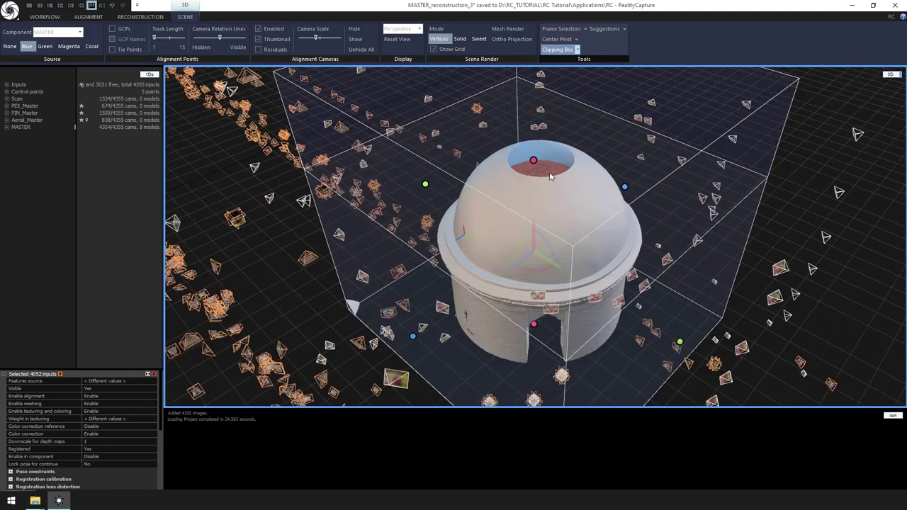
{"action": "left_click_drag", "start_coordinate": [535, 164], "coordinate": [536, 216]}
{"action": "left_click_drag", "start_coordinate": [423, 359], "coordinate": [558, 159]}
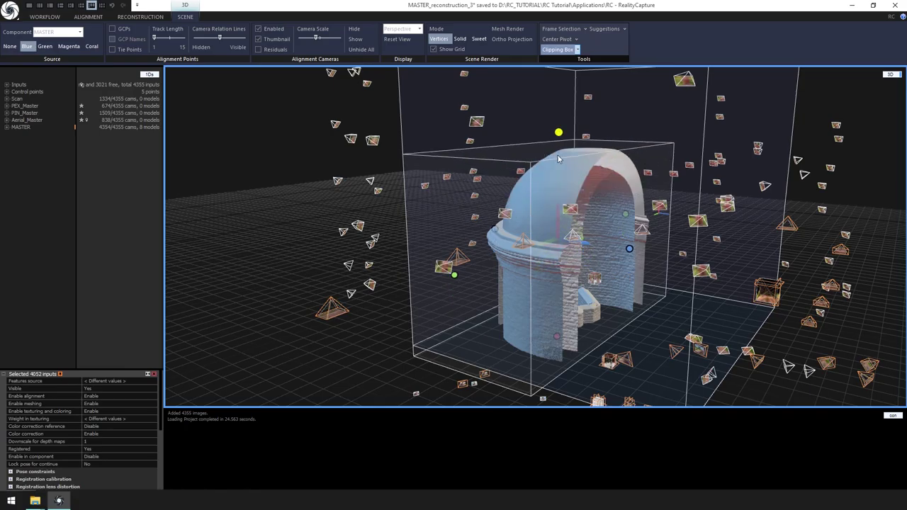
{"action": "left_click_drag", "start_coordinate": [629, 249], "coordinate": [567, 286]}
{"action": "scroll", "coordinate": [566, 286], "scroll_direction": "down", "scroll_amount": 5}
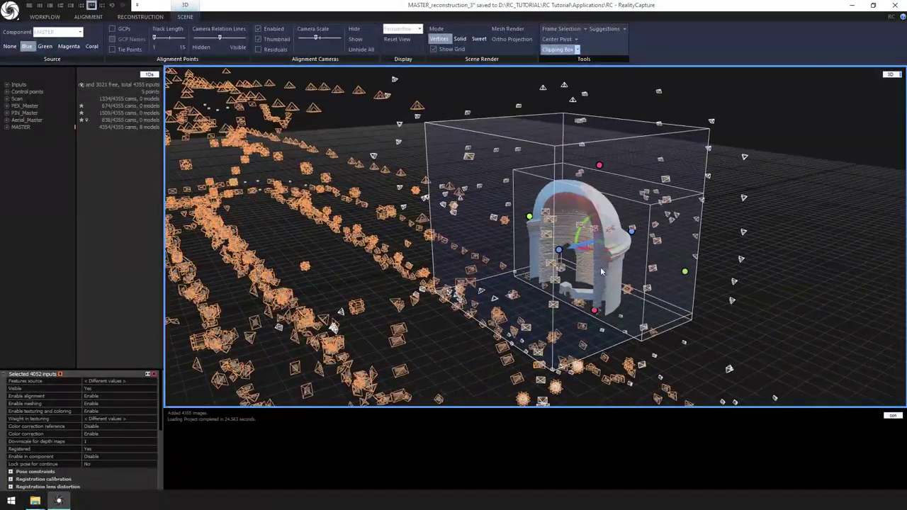
Recreate the clipping box from the reconstruction region to reset its edited sides.
{"action": "left_click", "coordinate": [578, 49]}
{"action": "left_click", "coordinate": [572, 75]}
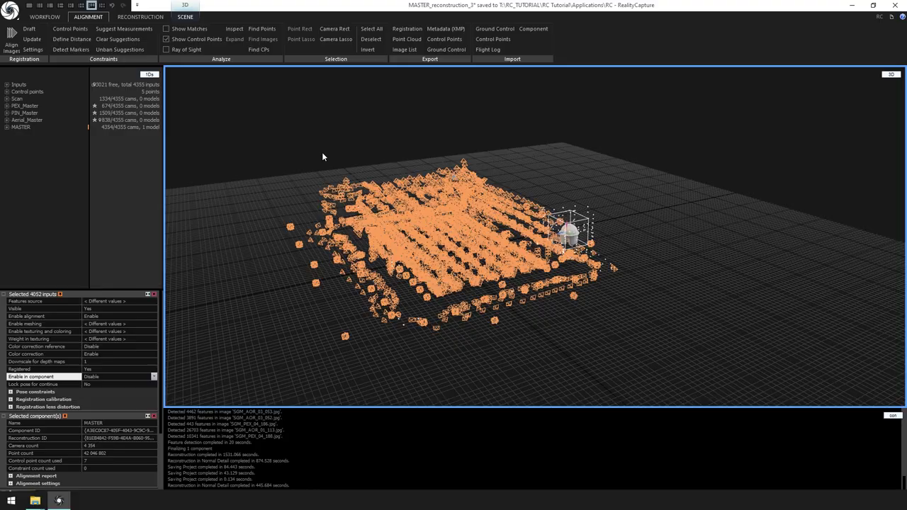
Set Enable in component back to Enable for the selected inputs.
{"action": "left_click", "coordinate": [153, 376]}
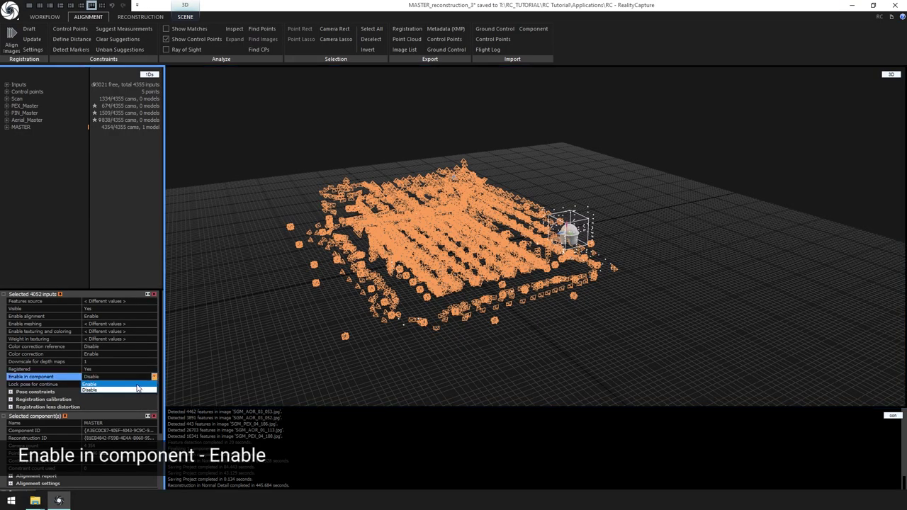
{"action": "left_click", "coordinate": [136, 384]}
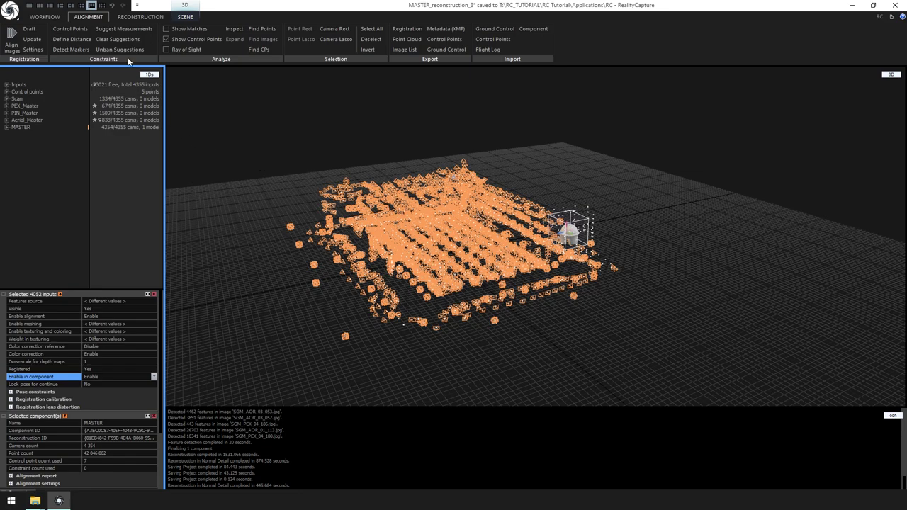
Clear the clipping box and show the tie points of the whole site.
{"action": "left_click", "coordinate": [185, 16]}
{"action": "left_click", "coordinate": [579, 50]}
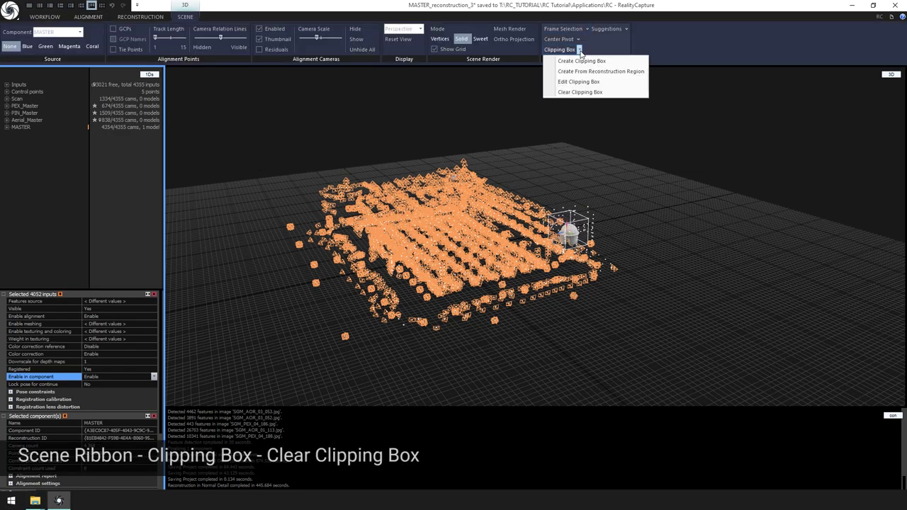
{"action": "left_click", "coordinate": [578, 90]}
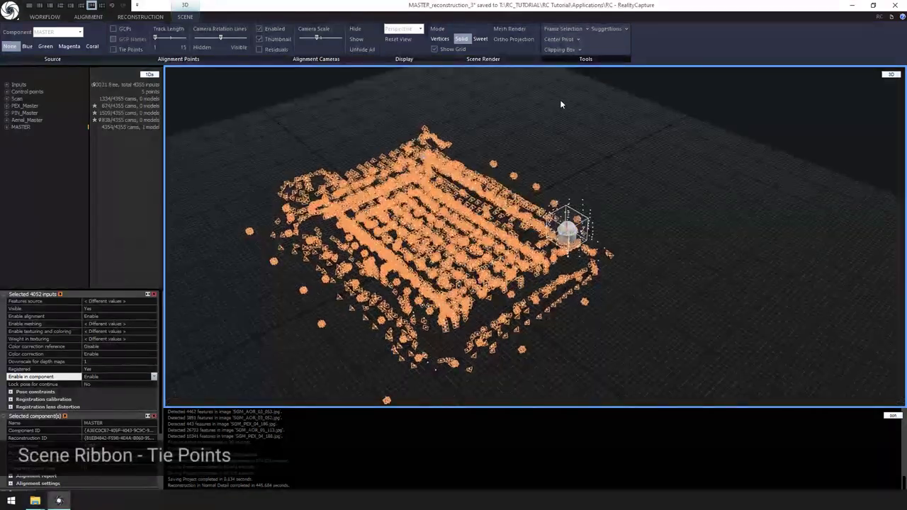
{"action": "left_click", "coordinate": [124, 47]}
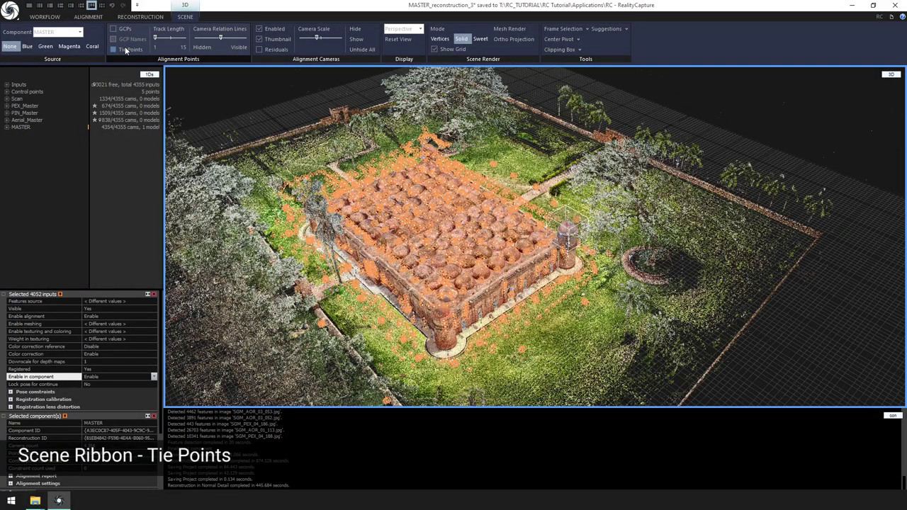
Select the reconstruction region at the corner tower and stretch it in both horizontal directions across the entire mosque.
{"action": "left_click_drag", "start_coordinate": [312, 146], "coordinate": [378, 213]}
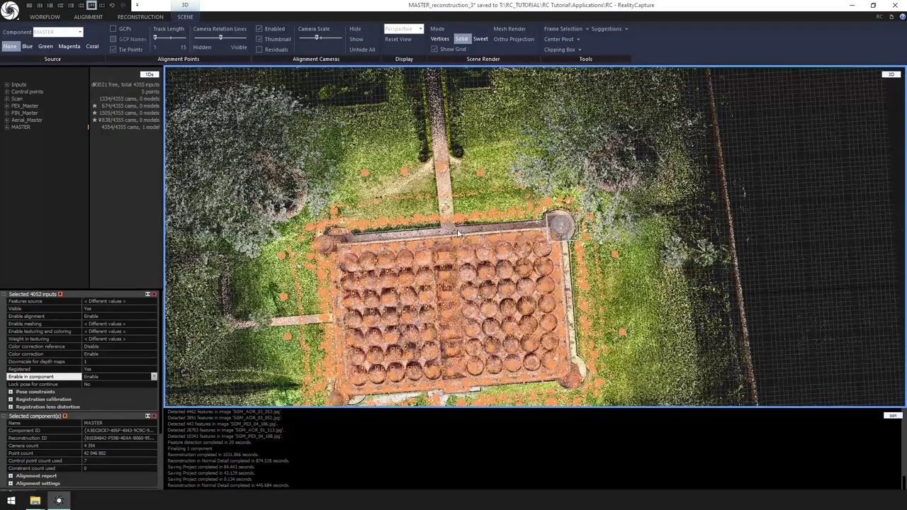
{"action": "left_click", "coordinate": [548, 224]}
{"action": "left_click", "coordinate": [614, 139]}
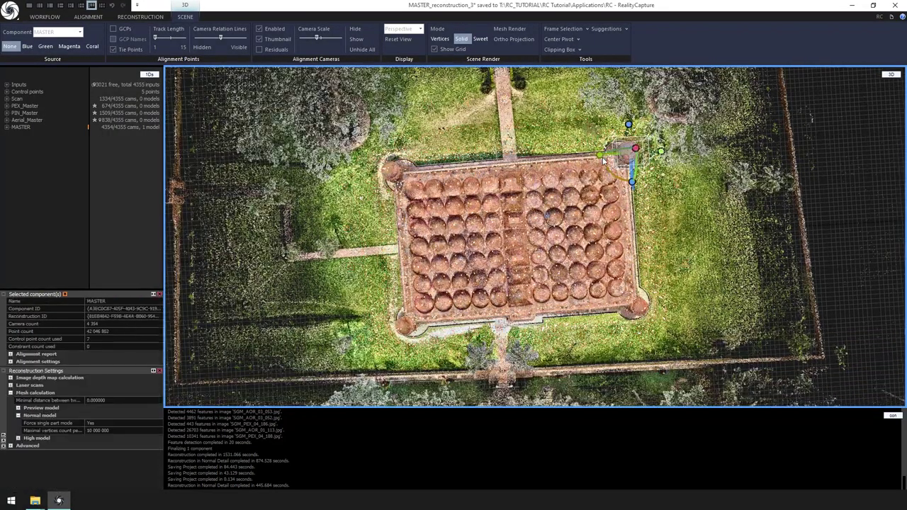
{"action": "left_click_drag", "start_coordinate": [614, 153], "coordinate": [372, 167]}
{"action": "left_click_drag", "start_coordinate": [512, 170], "coordinate": [517, 337]}
{"action": "left_click_drag", "start_coordinate": [521, 333], "coordinate": [536, 293]}
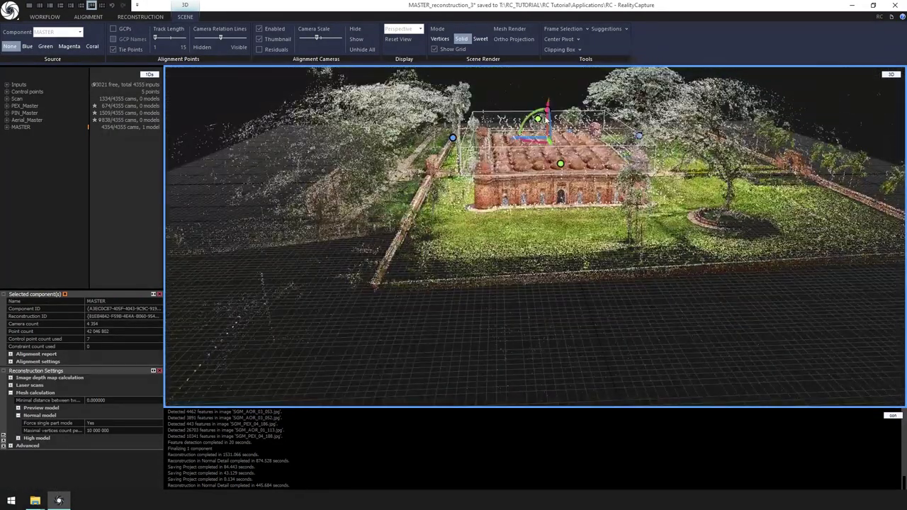
Refine the reconstruction region's sides so it encloses all four corner towers with a narrow margin of ground.
{"action": "scroll", "coordinate": [522, 182], "scroll_direction": "up", "scroll_amount": 3}
{"action": "left_click_drag", "start_coordinate": [522, 182], "coordinate": [541, 217]}
{"action": "left_click_drag", "start_coordinate": [646, 194], "coordinate": [589, 347]}
{"action": "left_click_drag", "start_coordinate": [563, 178], "coordinate": [512, 405]}
{"action": "left_click_drag", "start_coordinate": [533, 213], "coordinate": [529, 214]}
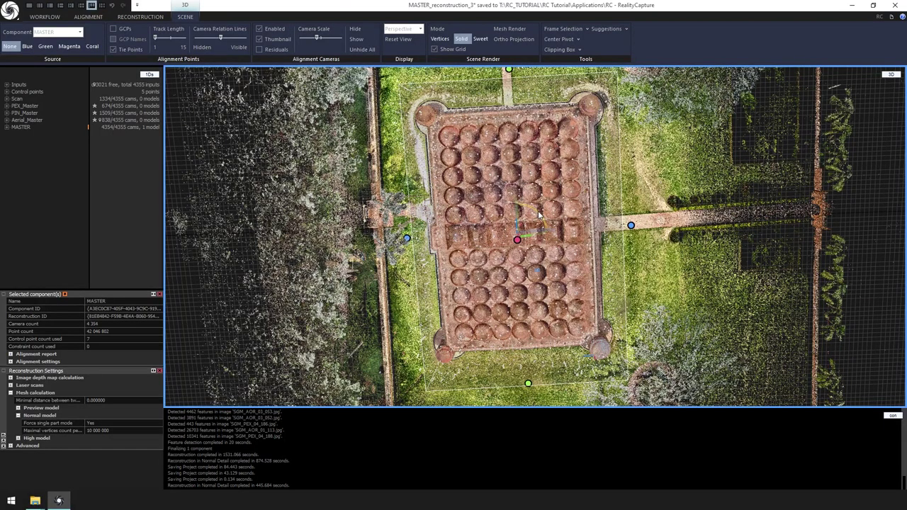
{"action": "left_click_drag", "start_coordinate": [556, 288], "coordinate": [552, 185]}
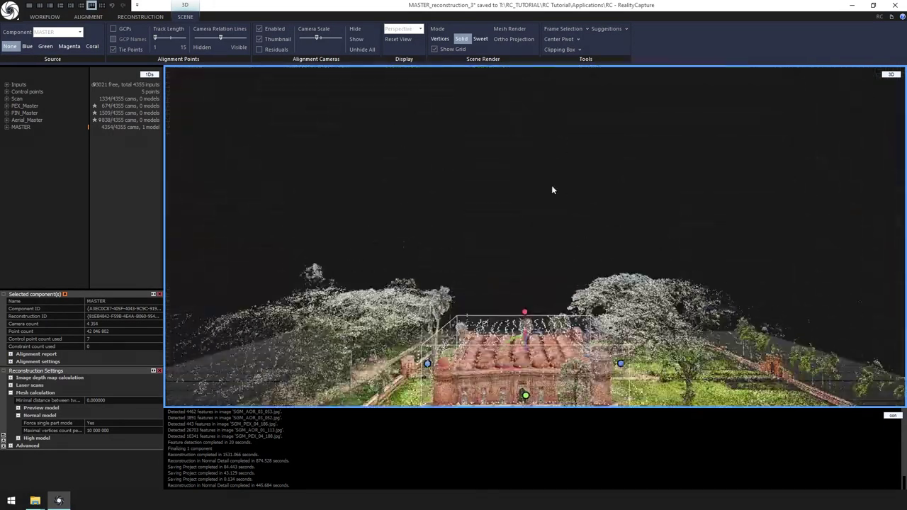
Create a clipping box from the reconstruction region around the mosque, fine-tune one side of the region and deselect it.
{"action": "left_click", "coordinate": [580, 50]}
{"action": "left_click", "coordinate": [591, 74]}
{"action": "left_click_drag", "start_coordinate": [641, 212], "coordinate": [669, 396]}
{"action": "left_click_drag", "start_coordinate": [431, 242], "coordinate": [423, 247]}
{"action": "left_click_drag", "start_coordinate": [642, 234], "coordinate": [628, 343]}
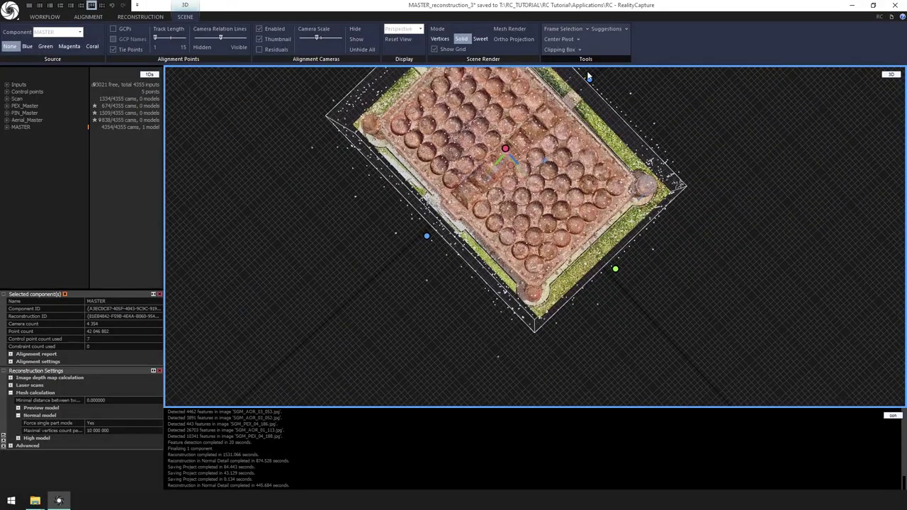
{"action": "middle_click_drag", "start_coordinate": [588, 71], "coordinate": [559, 160]}
{"action": "left_click", "coordinate": [513, 344]}
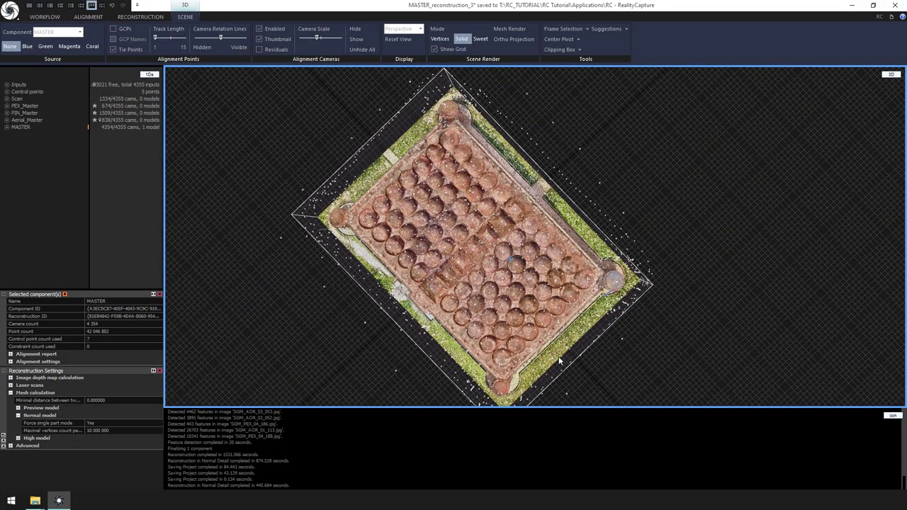
{"action": "scroll", "coordinate": [559, 356], "scroll_direction": "down", "scroll_amount": 1}
{"action": "left_click_drag", "start_coordinate": [567, 357], "coordinate": [534, 275]}
In the reconstruction settings, set the Normal model's Force single part mode to No.
{"action": "left_click", "coordinate": [140, 17]}
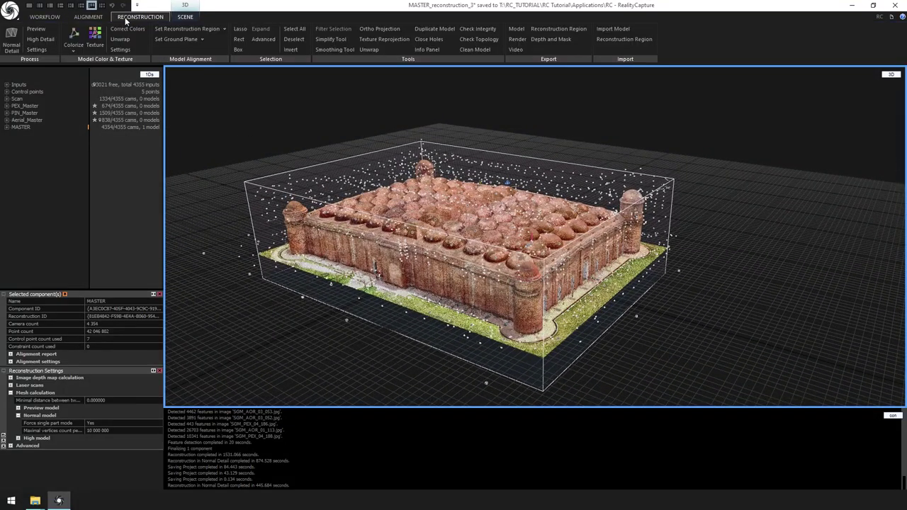
{"action": "left_click", "coordinate": [37, 50]}
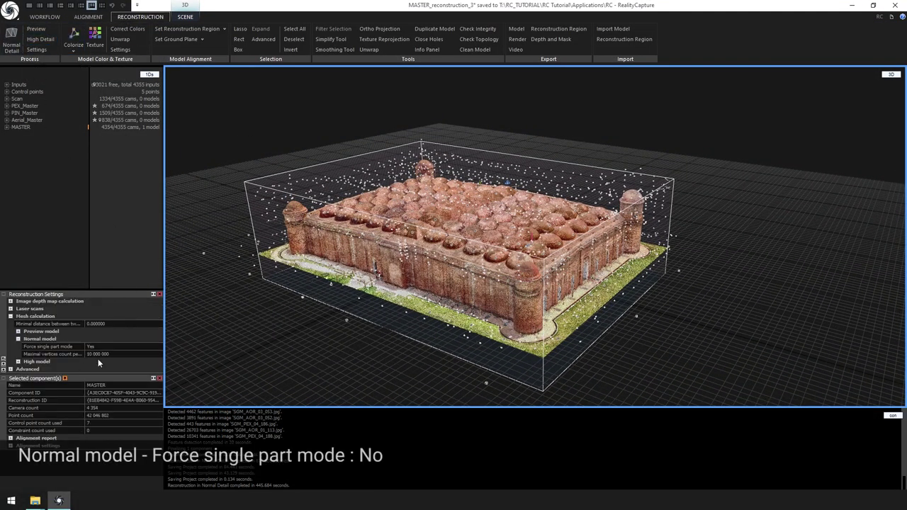
{"action": "left_click", "coordinate": [99, 347]}
{"action": "left_click", "coordinate": [160, 347]}
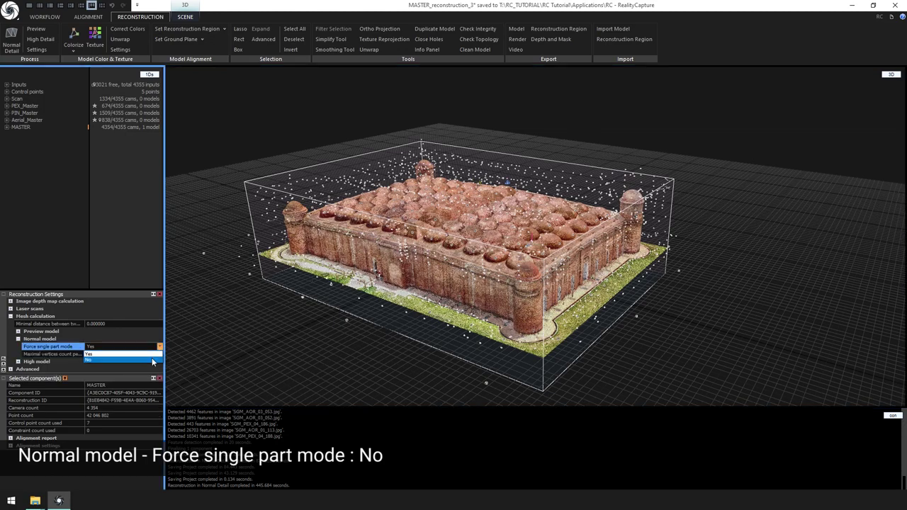
{"action": "left_click", "coordinate": [152, 358]}
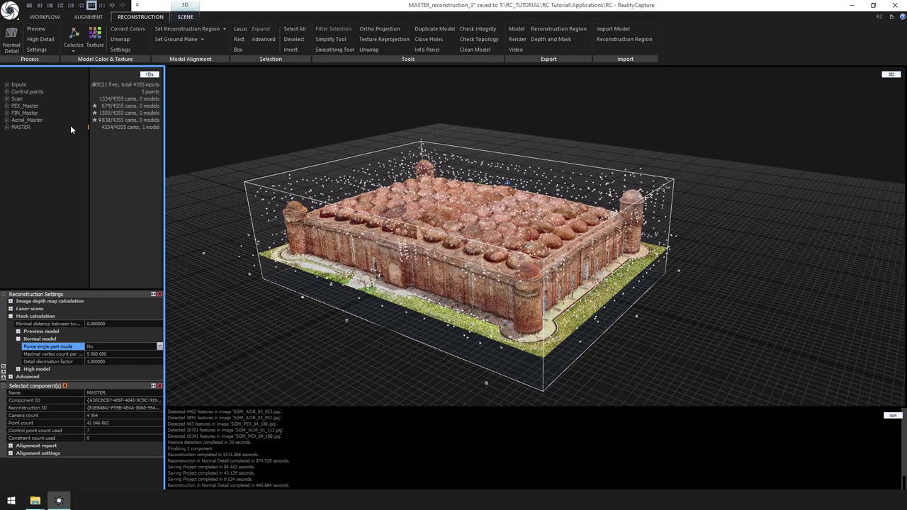
Run a Normal Detail reconstruction of the whole mosque and inspect the resulting mesh.
{"action": "left_click", "coordinate": [11, 44]}
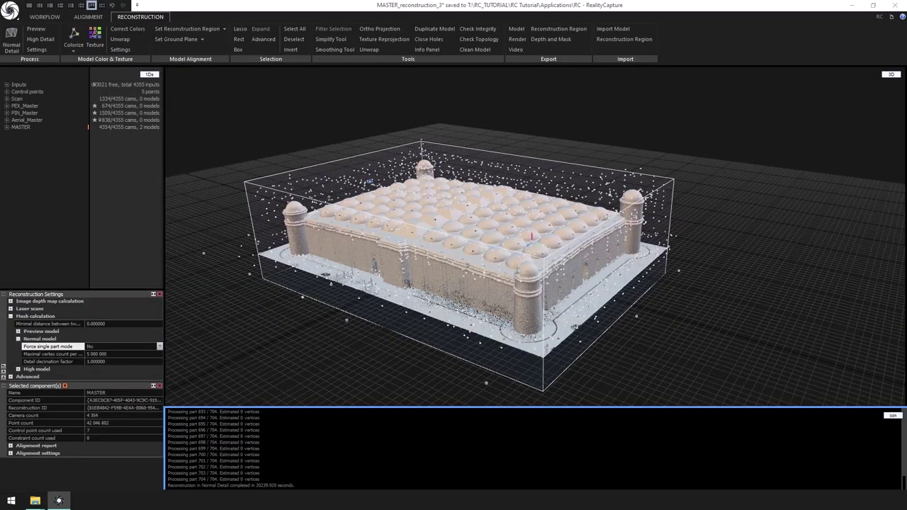
{"action": "left_click_drag", "start_coordinate": [681, 330], "coordinate": [540, 287]}
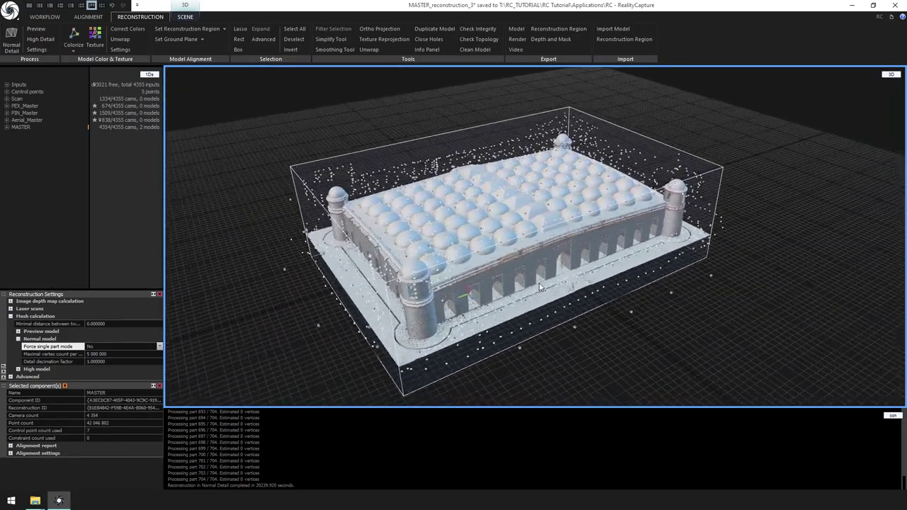
Expand the MASTER component and display Model 1 with its properties.
{"action": "left_click", "coordinate": [7, 127]}
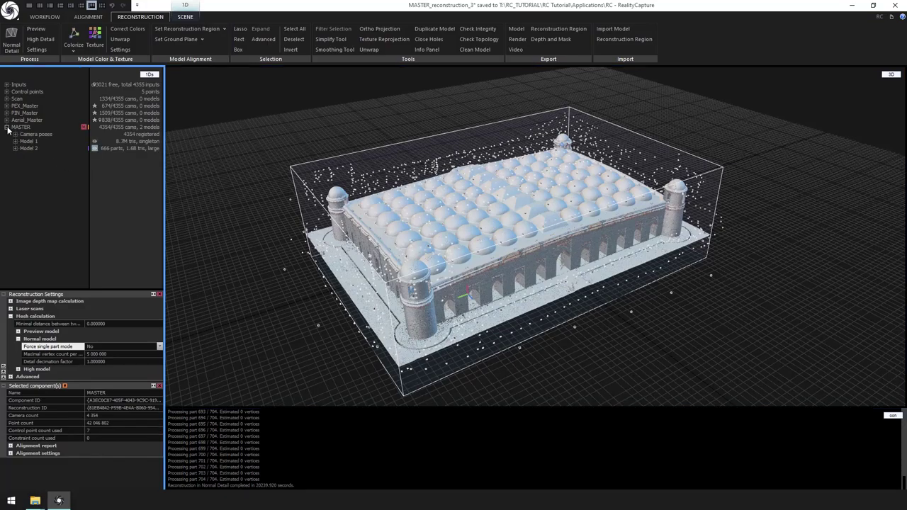
{"action": "left_click", "coordinate": [29, 141]}
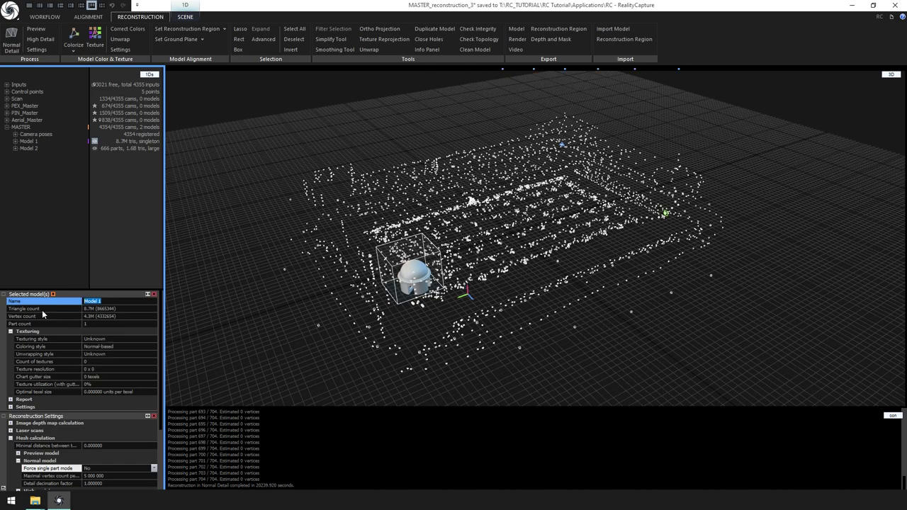
Rename the corner tower's model as Test-Model.
{"action": "type", "text": "Test-Model"}
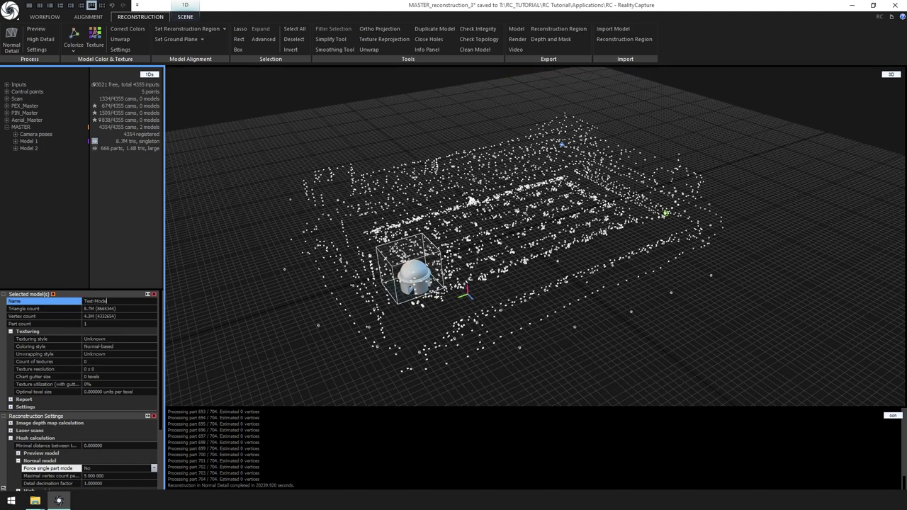
{"action": "key", "text": "Return"}
Simplify Model 2, the full mosque mesh, to a target triangle count of 39 000 000.
{"action": "left_click", "coordinate": [46, 147]}
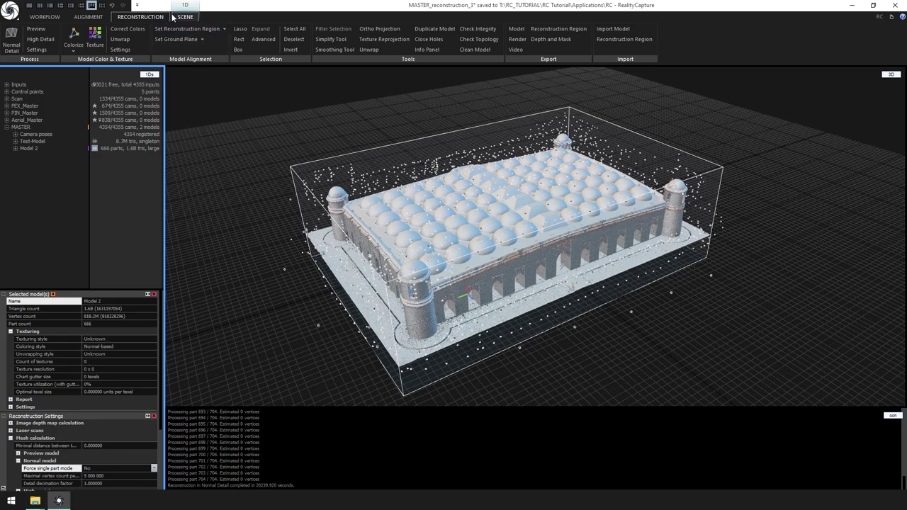
{"action": "left_click", "coordinate": [331, 39]}
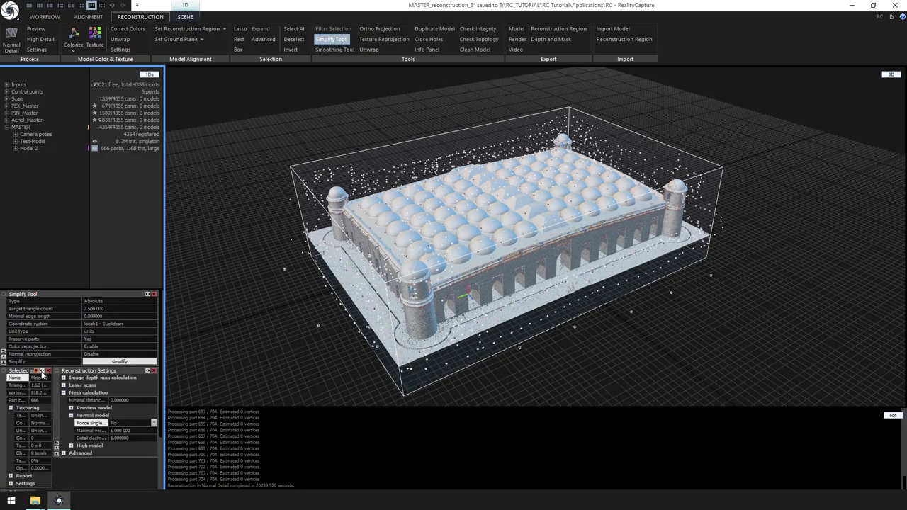
{"action": "left_click", "coordinate": [91, 309]}
{"action": "left_click_drag", "start_coordinate": [90, 309], "coordinate": [67, 312]}
{"action": "type", "text": "39000000"}
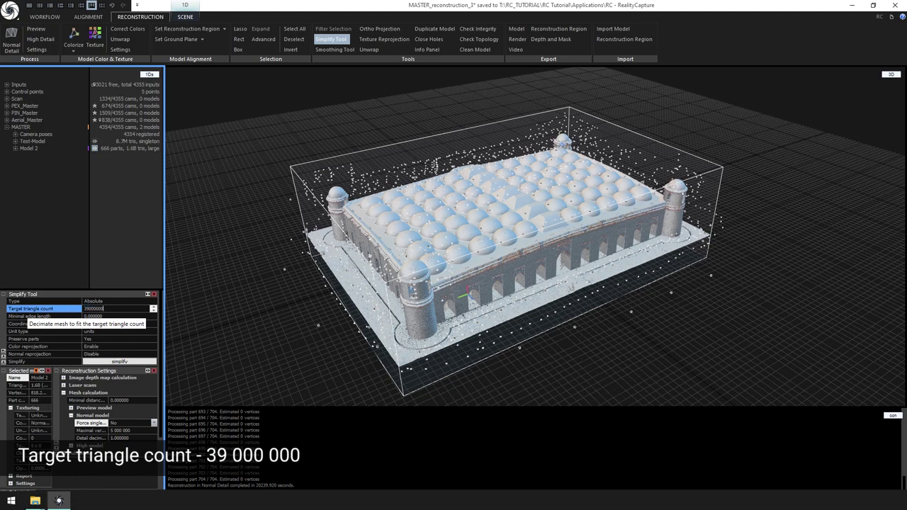
{"action": "key", "text": "Return"}
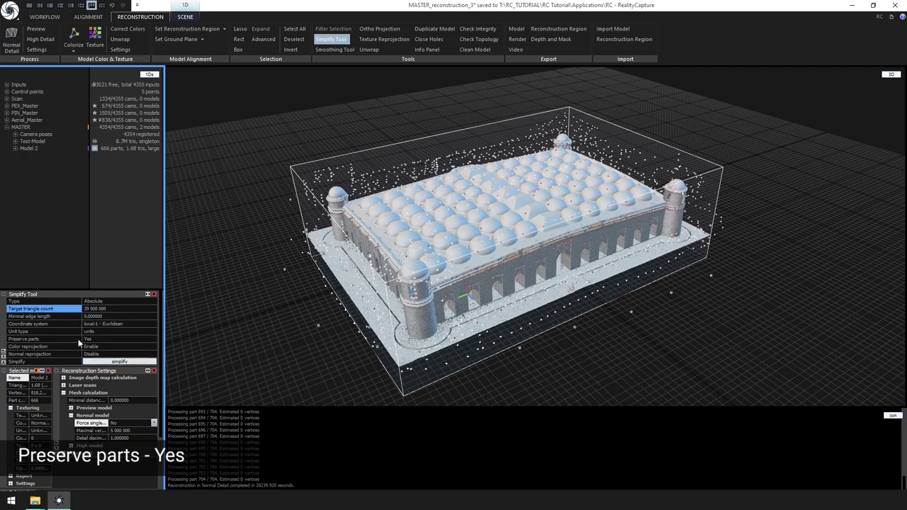
{"action": "left_click", "coordinate": [117, 361]}
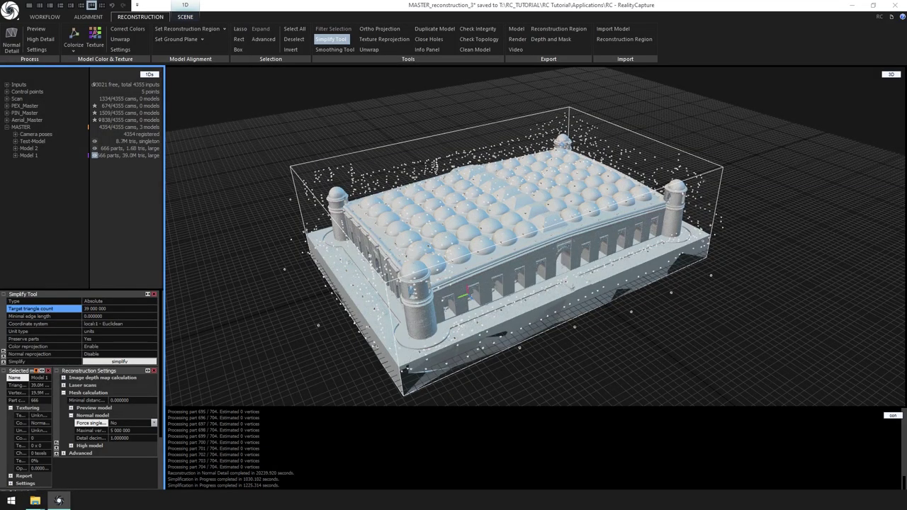
Close the settings and component properties, and filter the marginal triangles out of the simplified mosque model using Advanced selection.
{"action": "left_click", "coordinate": [154, 371]}
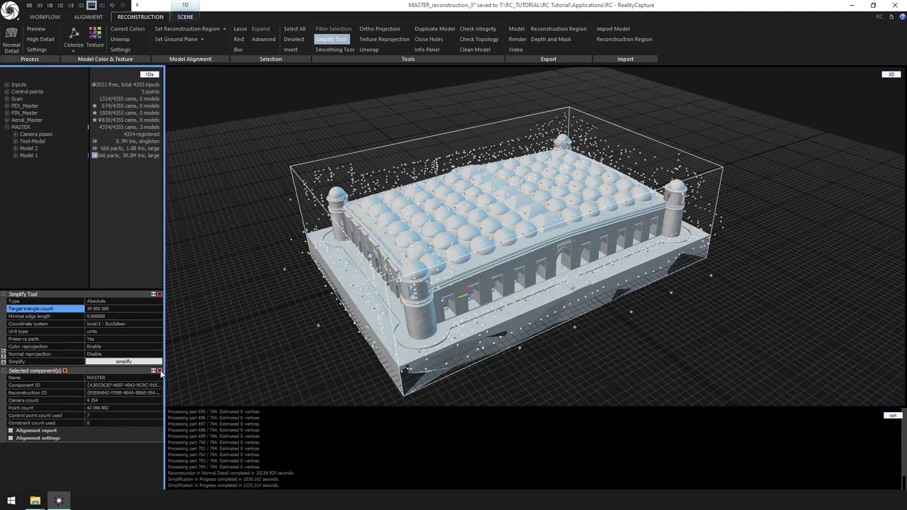
{"action": "left_click", "coordinate": [154, 371]}
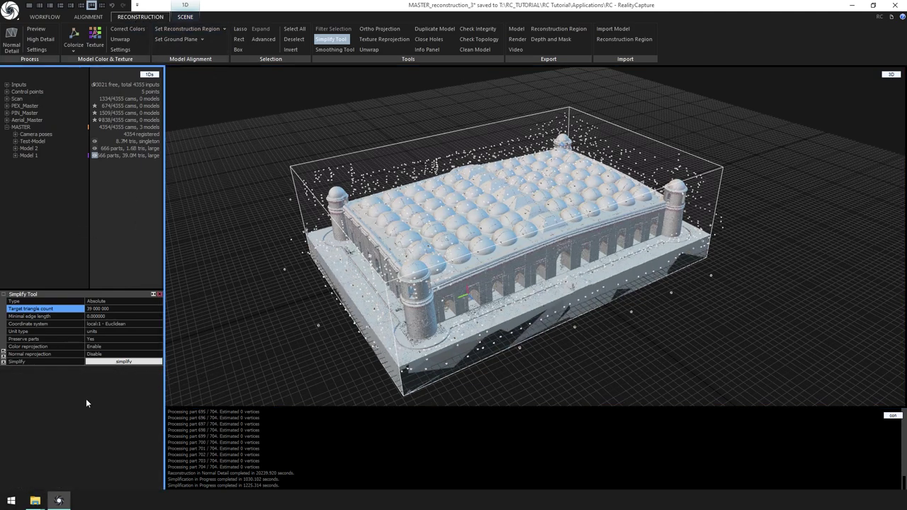
{"action": "left_click", "coordinate": [261, 41]}
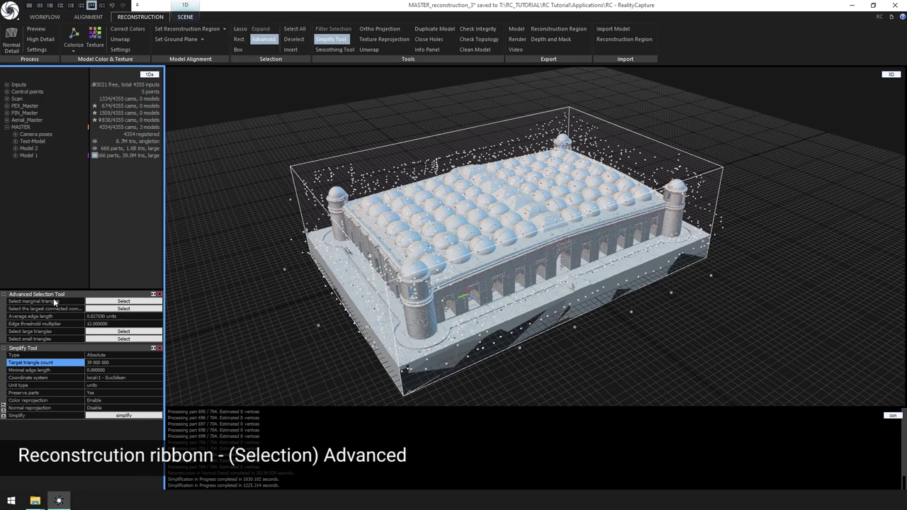
{"action": "left_click", "coordinate": [104, 302]}
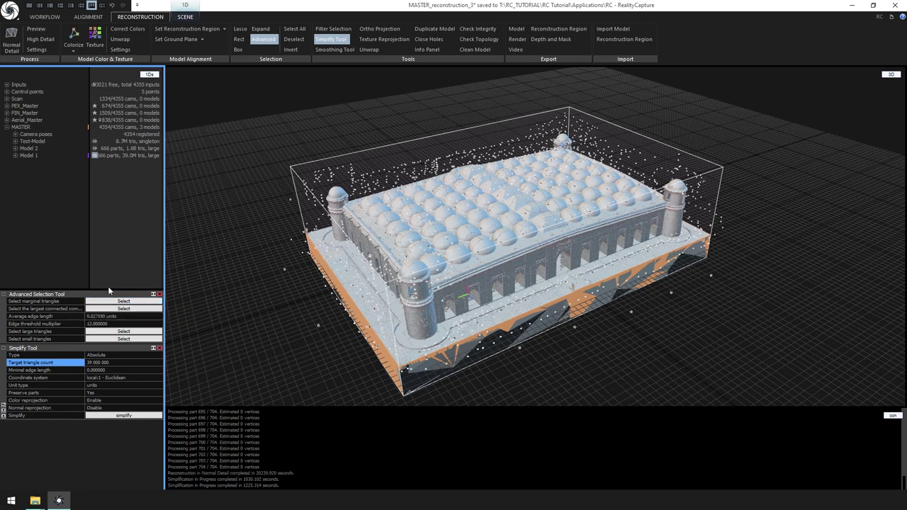
{"action": "left_click", "coordinate": [333, 29]}
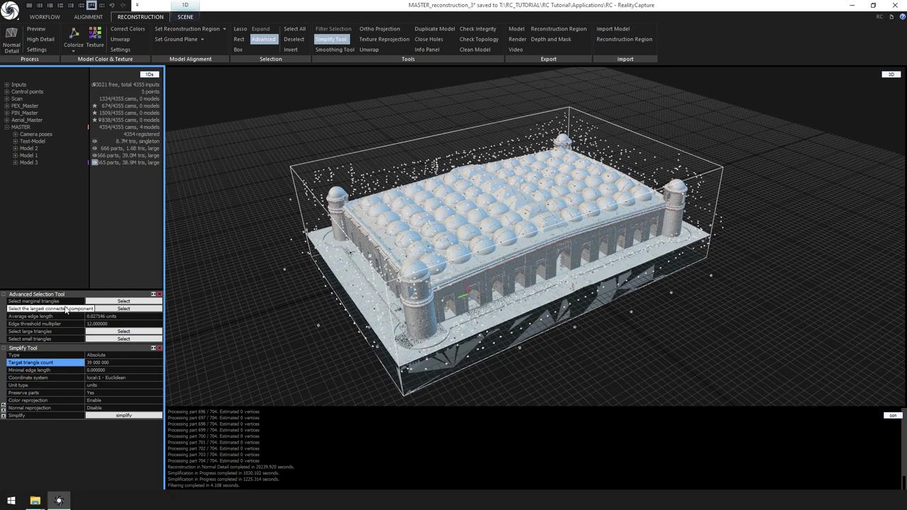
Select the largest connected component, invert the selection and filter out the disconnected pieces of the mosque mesh.
{"action": "left_click", "coordinate": [121, 310]}
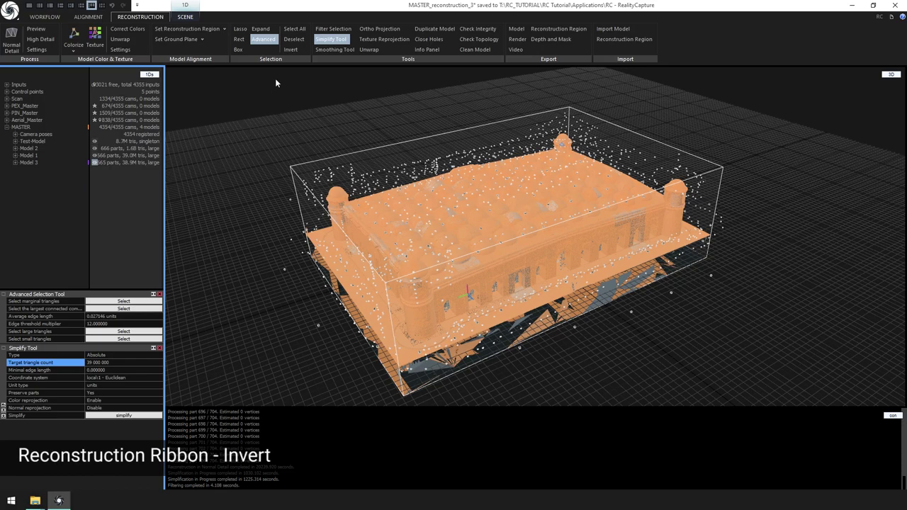
{"action": "left_click", "coordinate": [289, 50]}
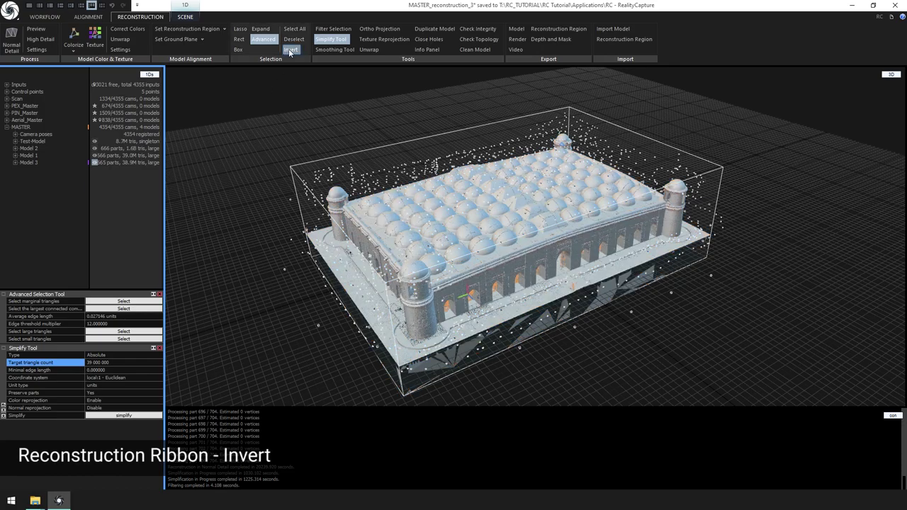
{"action": "left_click_drag", "start_coordinate": [567, 341], "coordinate": [404, 353]}
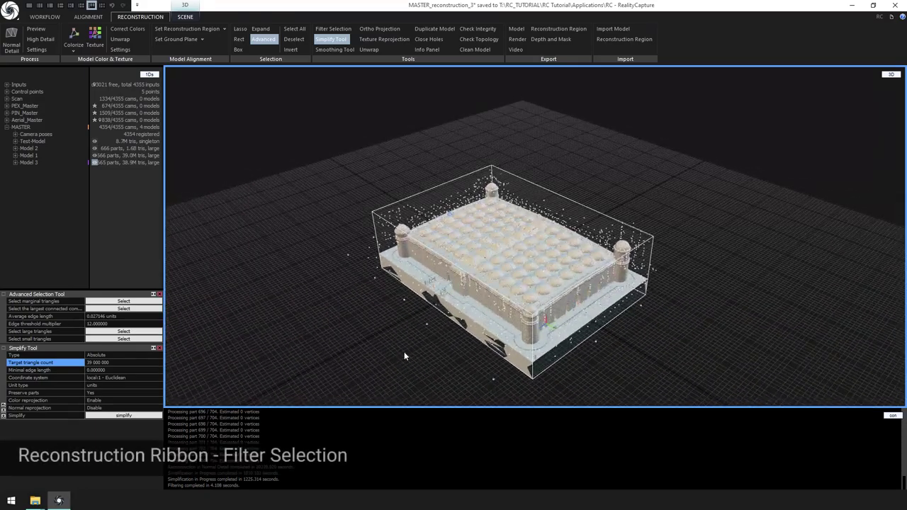
{"action": "left_click", "coordinate": [330, 29]}
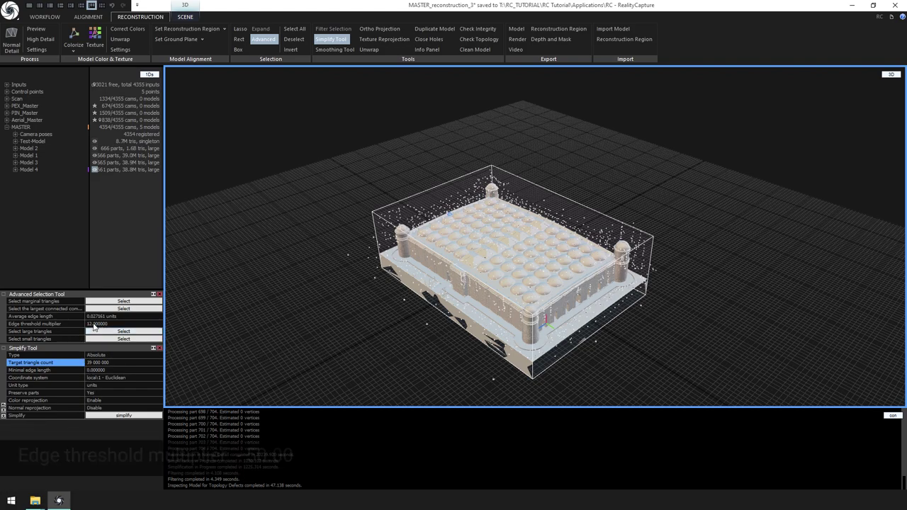
Select the large triangles with an edge threshold multiplier of 50 and filter them out from beneath the mosque's base.
{"action": "left_click", "coordinate": [88, 323]}
{"action": "type", "text": "50"}
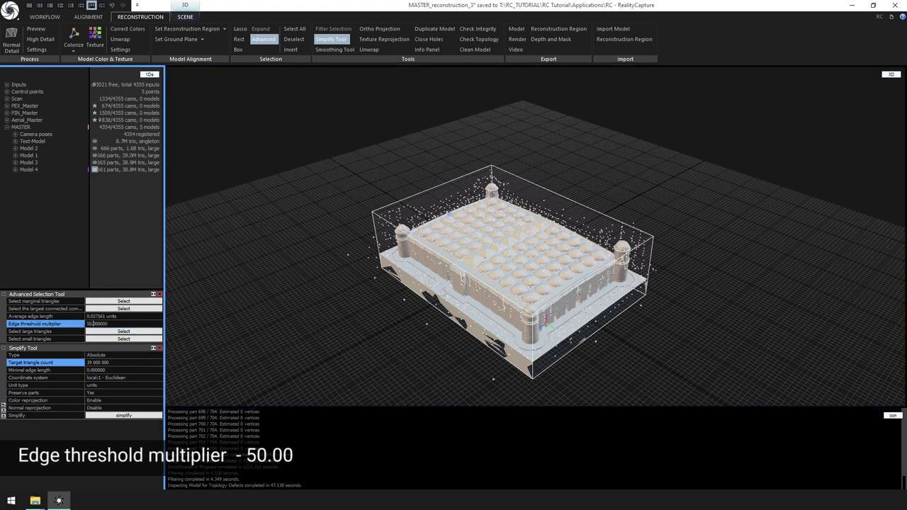
{"action": "left_click", "coordinate": [123, 331]}
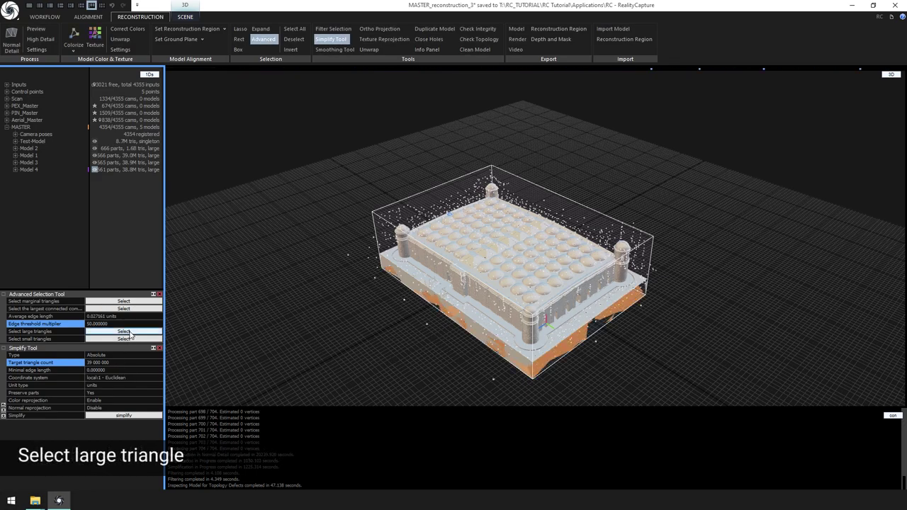
{"action": "left_click", "coordinate": [600, 360]}
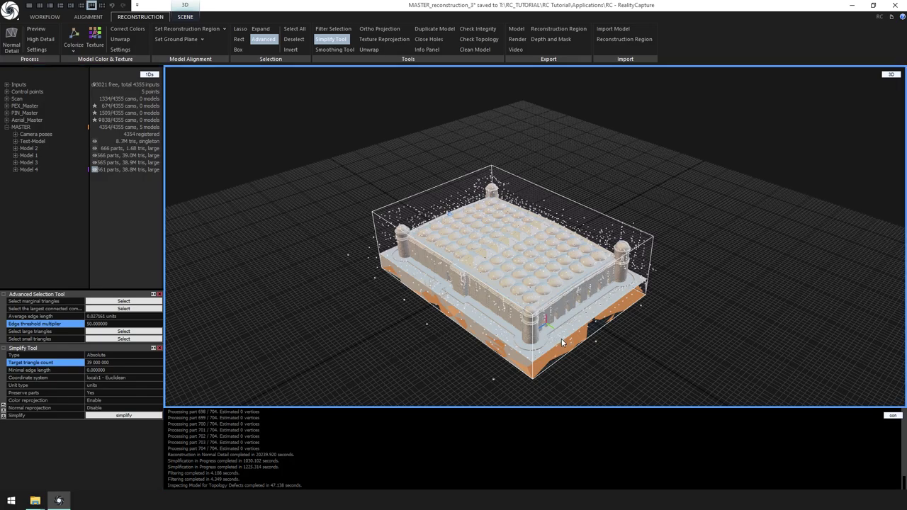
{"action": "left_click_drag", "start_coordinate": [585, 337], "coordinate": [555, 350]}
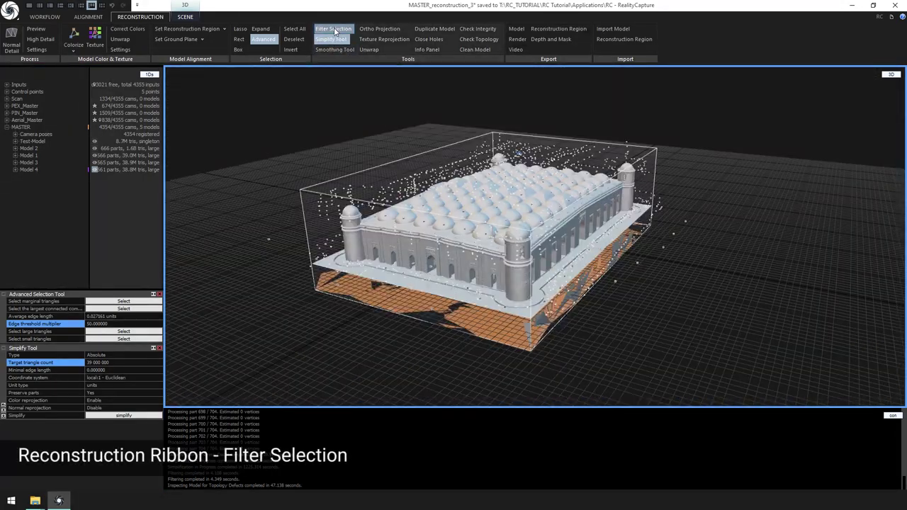
{"action": "left_click", "coordinate": [337, 33]}
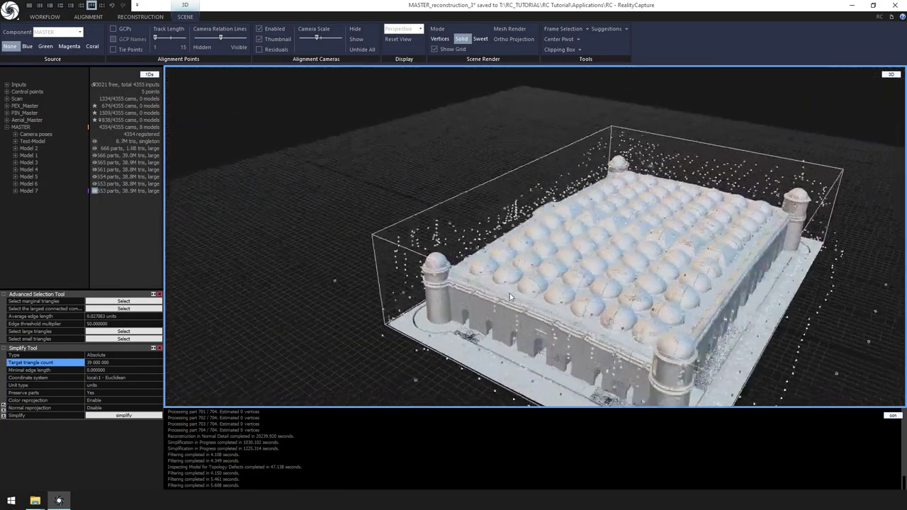
{"action": "left_click_drag", "start_coordinate": [510, 293], "coordinate": [595, 351]}
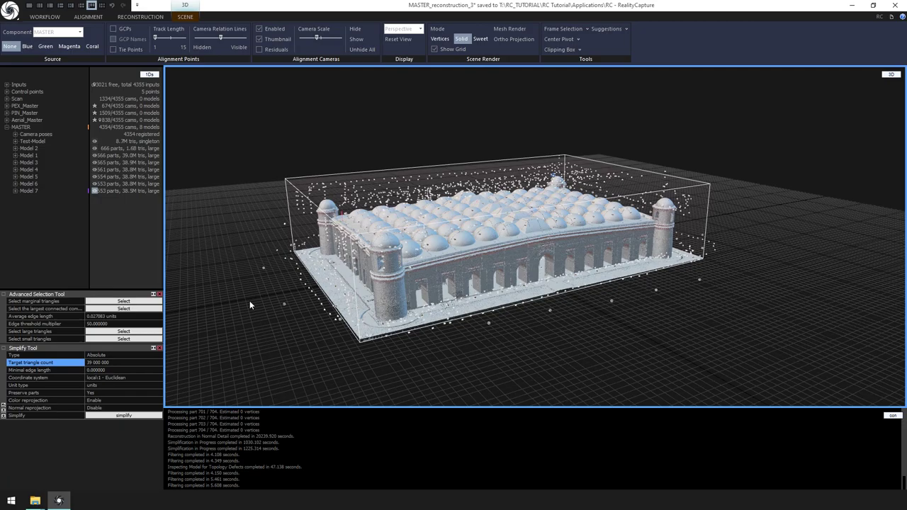